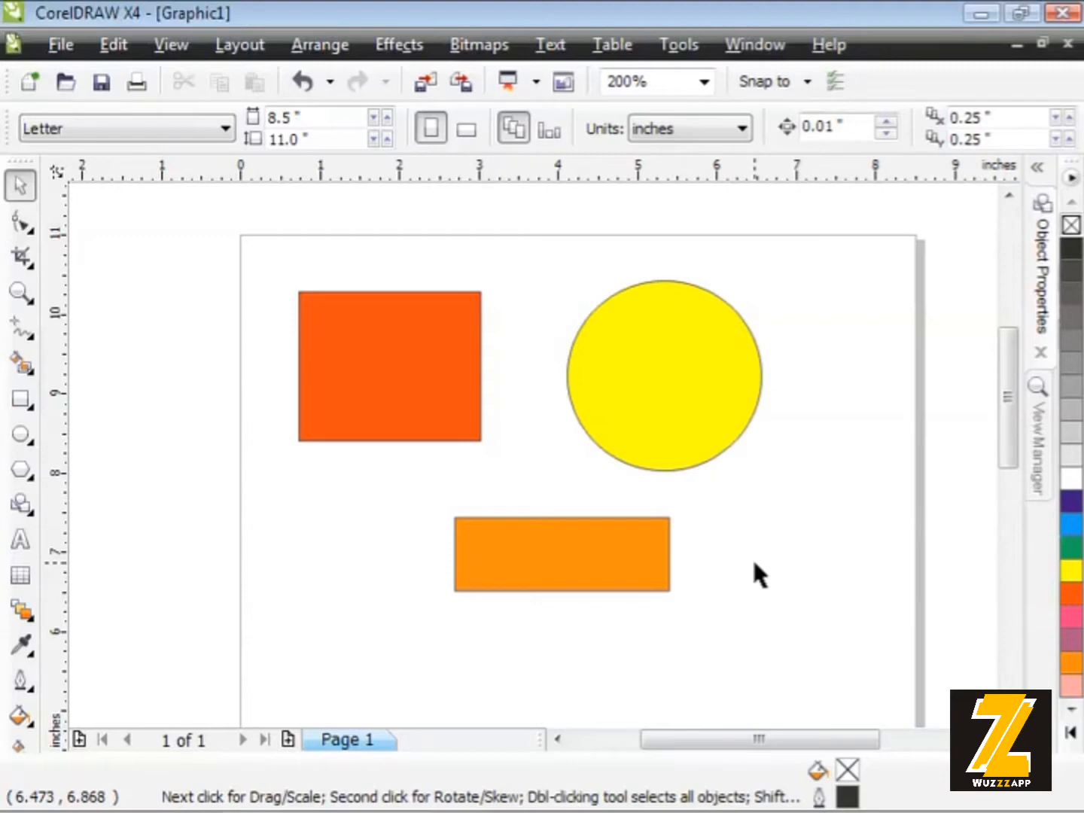
Move the yellow circle and the red rectangle together about 0.36 inch right and 0.12 inch up
left_click(650, 361)
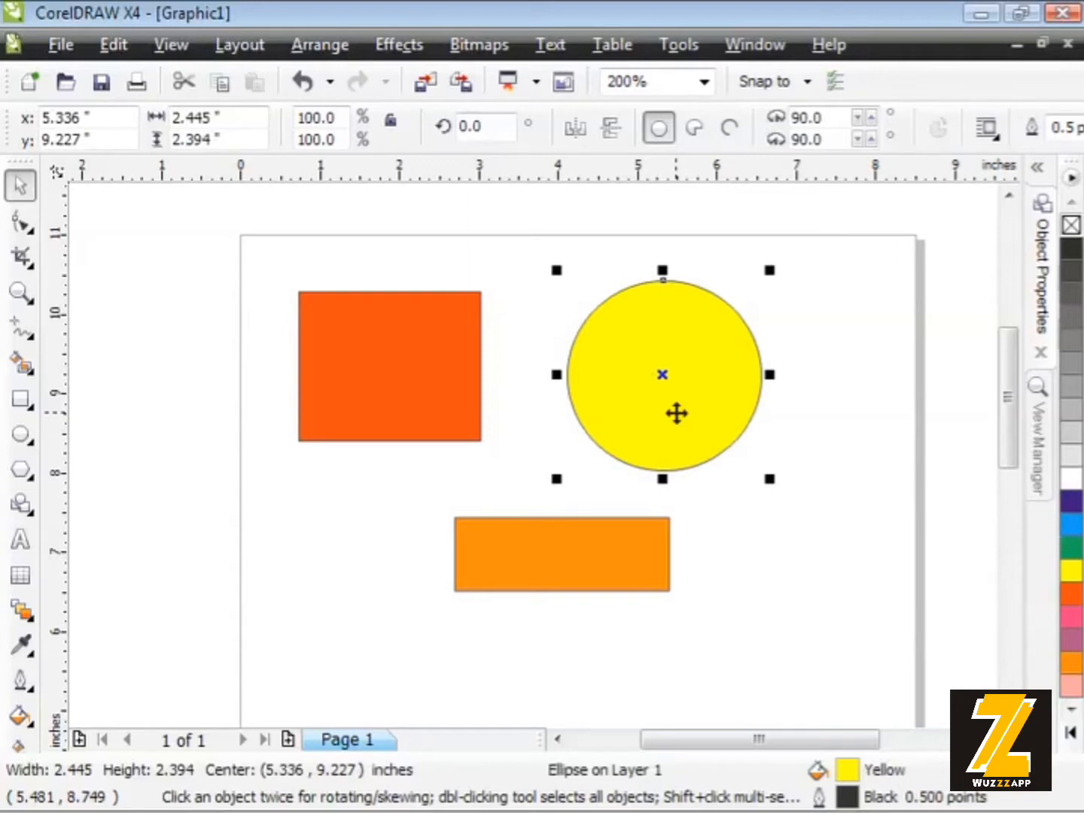
left_click(403, 373, "shift")
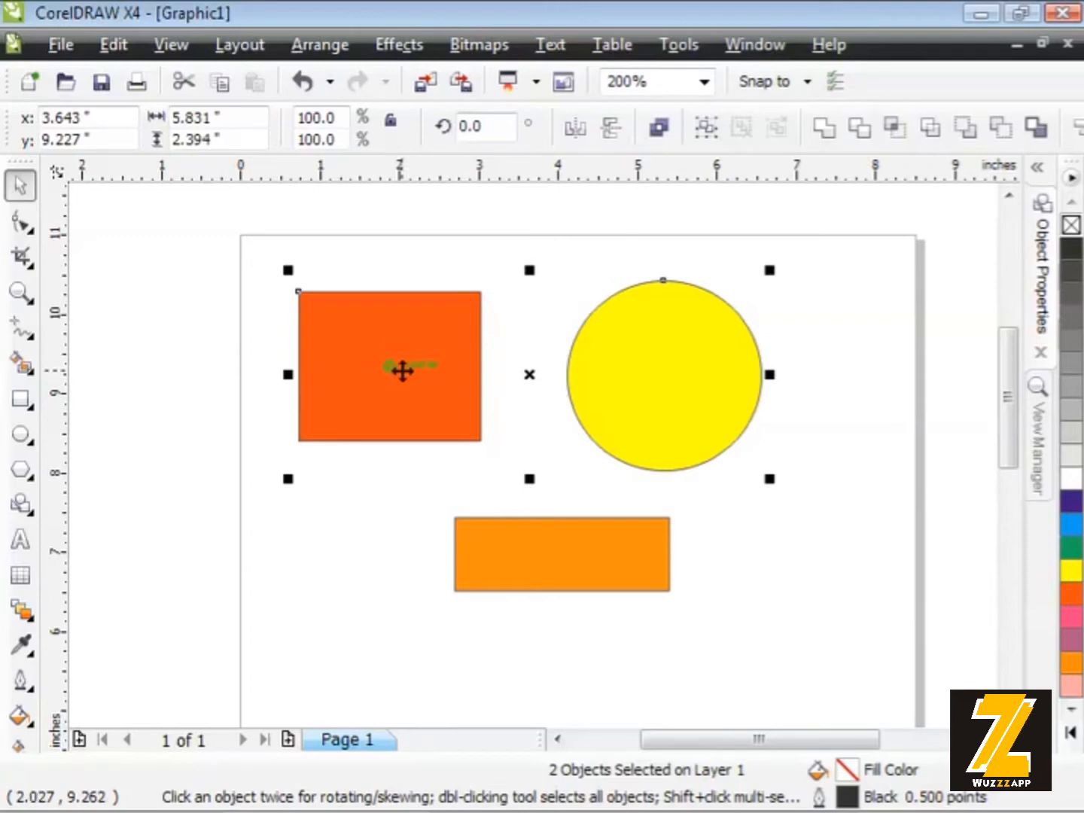
left_click_drag(360, 413, 387, 397)
Move the orange rectangle slightly down and left, and the yellow circle about 0.3 inch straight down
left_click(539, 554)
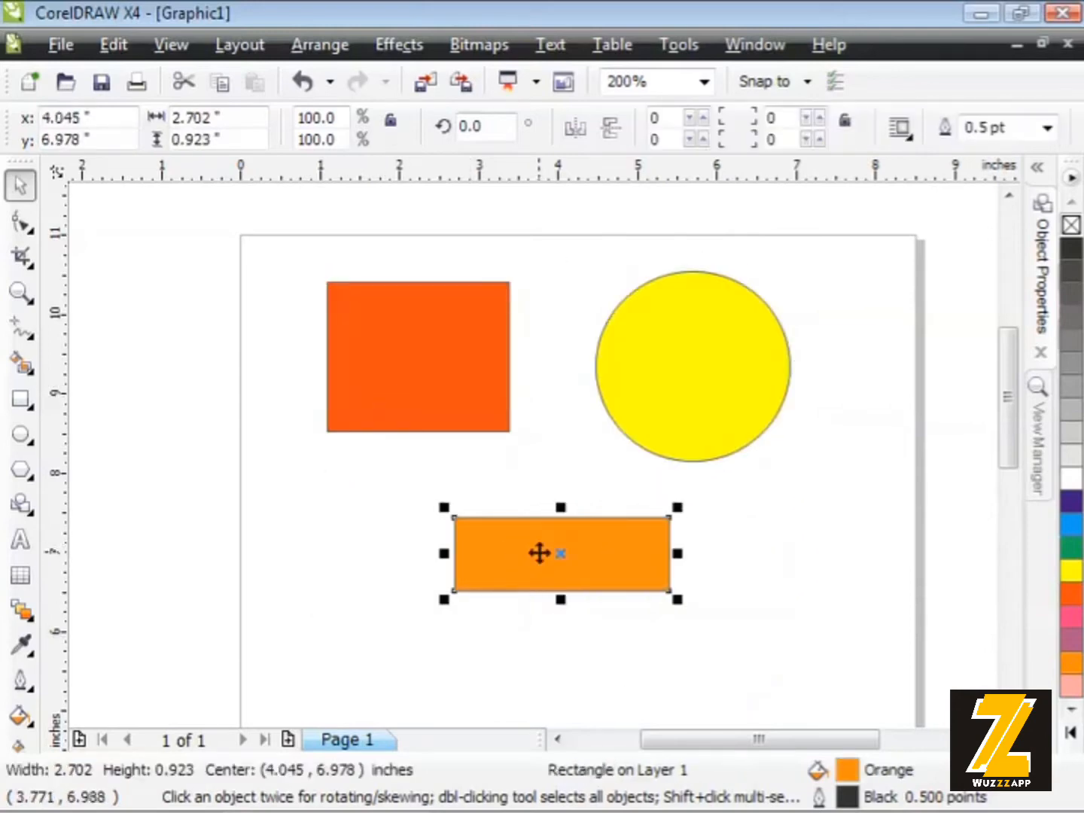
left_click_drag(538, 553, 491, 594)
left_click(534, 503)
left_click(694, 409)
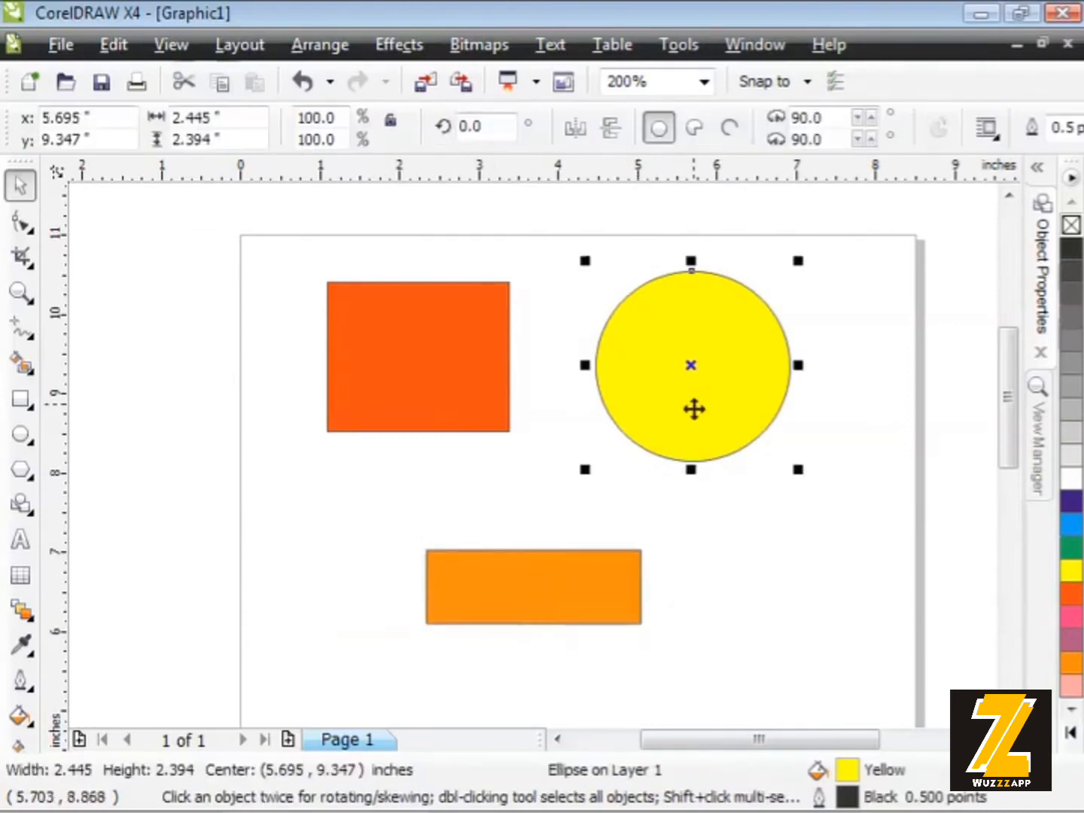
left_click_drag(647, 394, 648, 419)
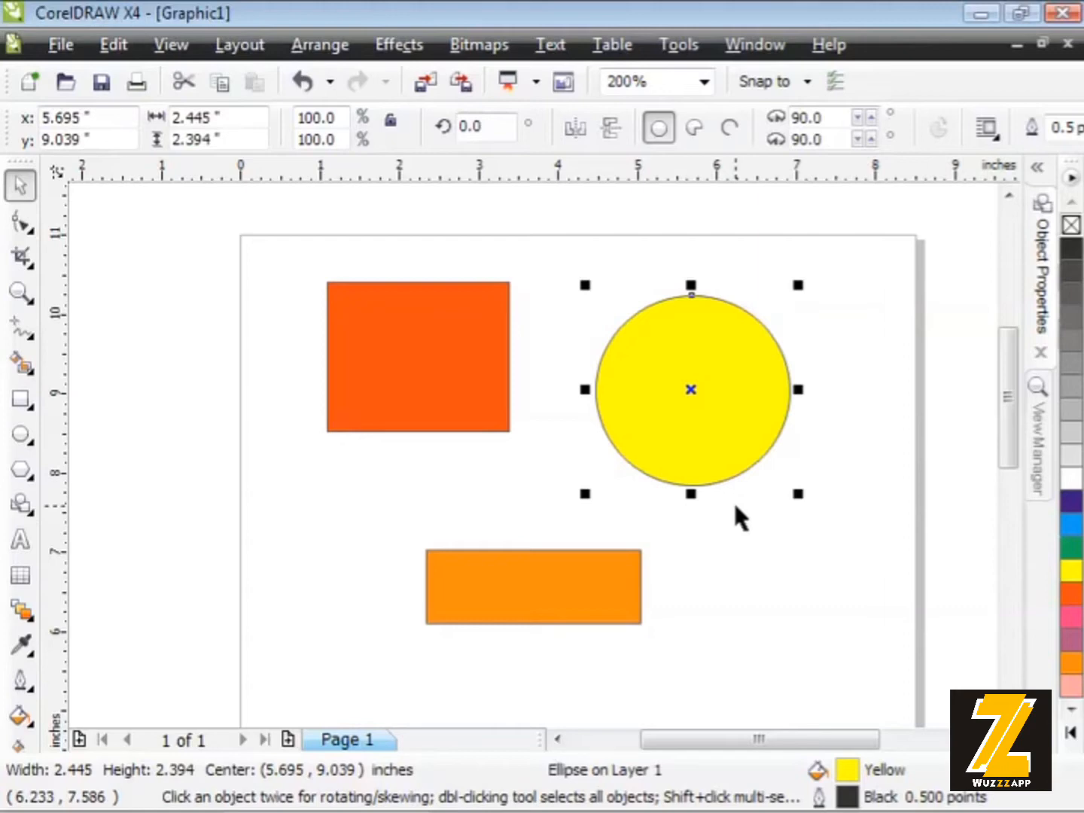
Nudge the yellow circle up and left in 0.01-inch steps to a center of about (5.6, 9.16) inches
key("Up")
key("Up")
key("Up")
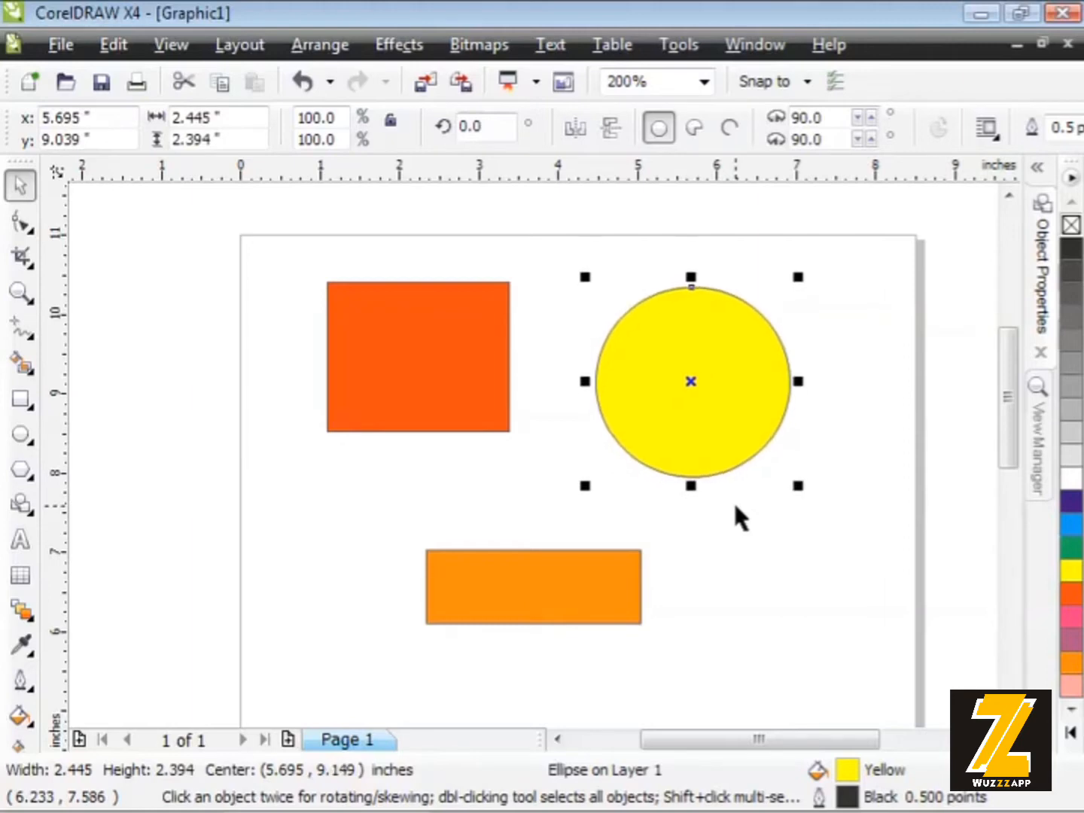
key("Left")
key("Left")
key("Left")
key("Left")
key("Left")
key("Left")
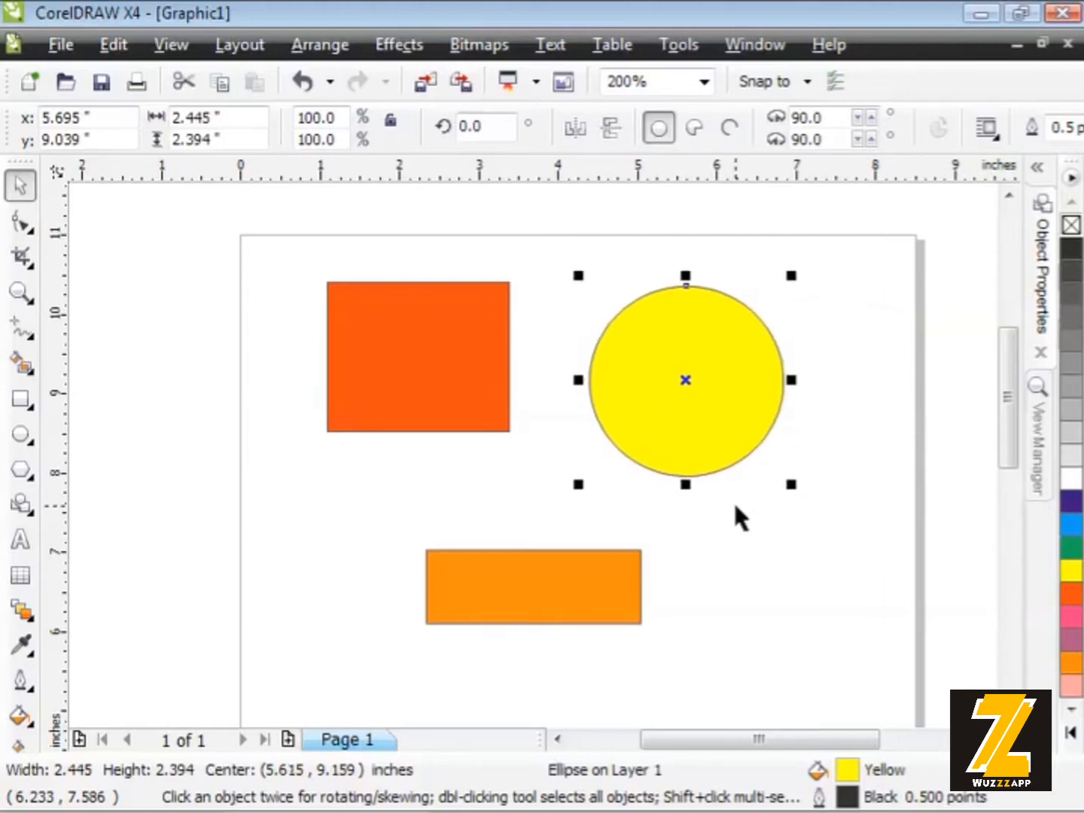
Nudge the yellow circle down by about 0.15 inch to a vertical center position of about 9.01 inches
key("Down")
key("Down")
key("Down")
key("Down")
key("Down")
key("Down")
key("Down")
key("Down")
key("Down")
key("Down")
key("Down")
key("Down")
key("Down")
key("Down")
key("Down")
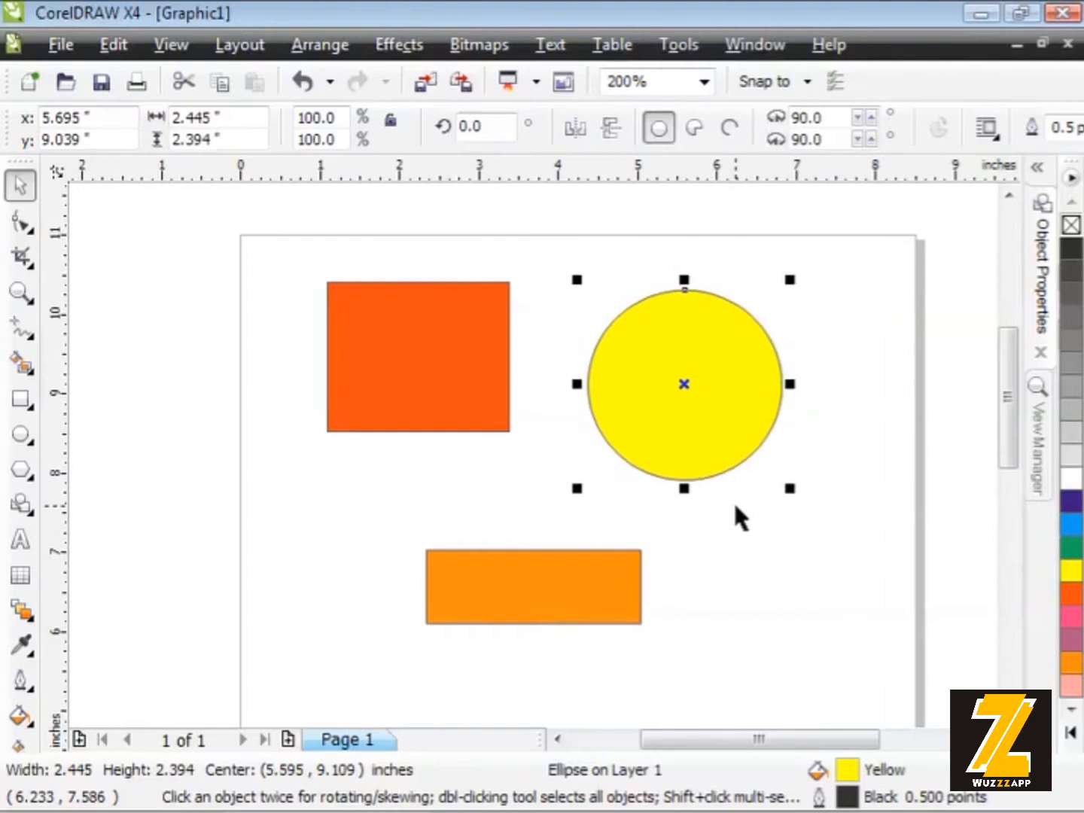
Nudge the yellow circle right in small steps to a horizontal center position of about 5.97 inches
key("Right")
key("Right")
key("Right")
key("Right")
key("Right")
key("Right")
key("Right")
key("Right")
key("Right")
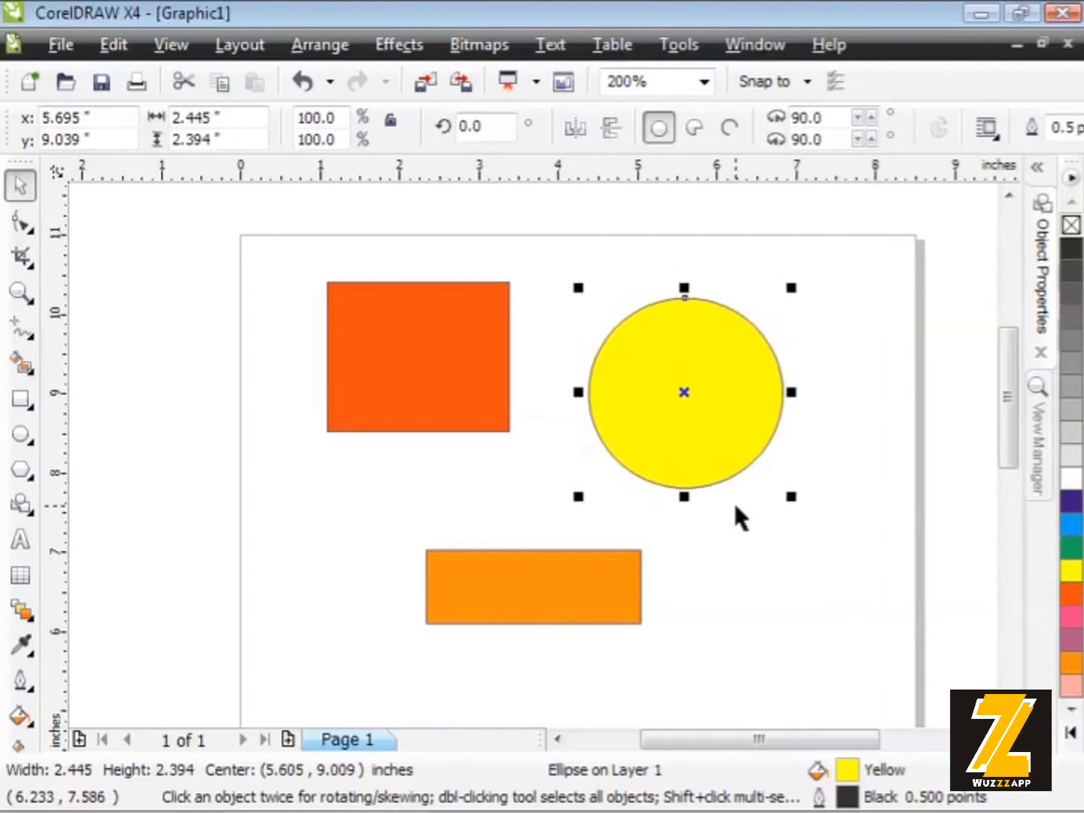
key("Right")
key("Right")
key("Right")
key("Right")
key("Right")
key("Right")
key("Right")
key("Right")
key("Right")
key("Right")
key("Right")
key("Right")
key("Right")
key("Right")
key("Right")
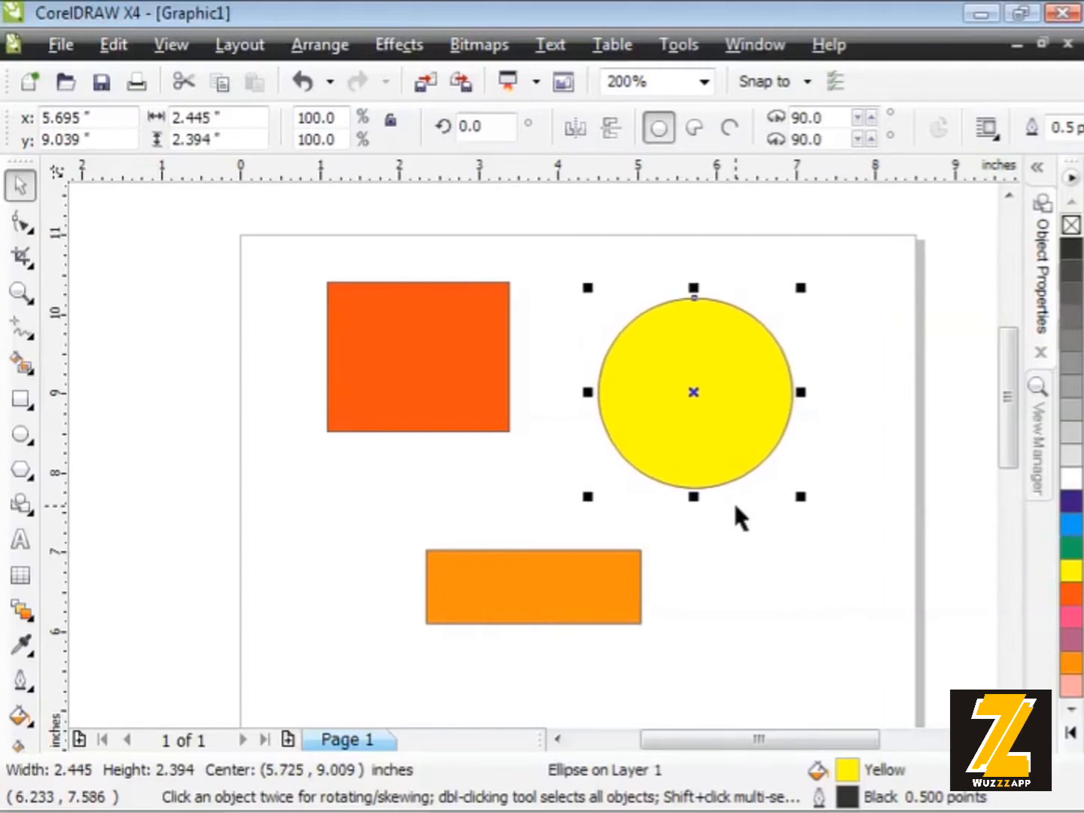
key("Right")
key("Right")
key("Right")
key("Right")
key("Right")
key("Right")
key("Right")
key("Right")
key("Right")
key("Right")
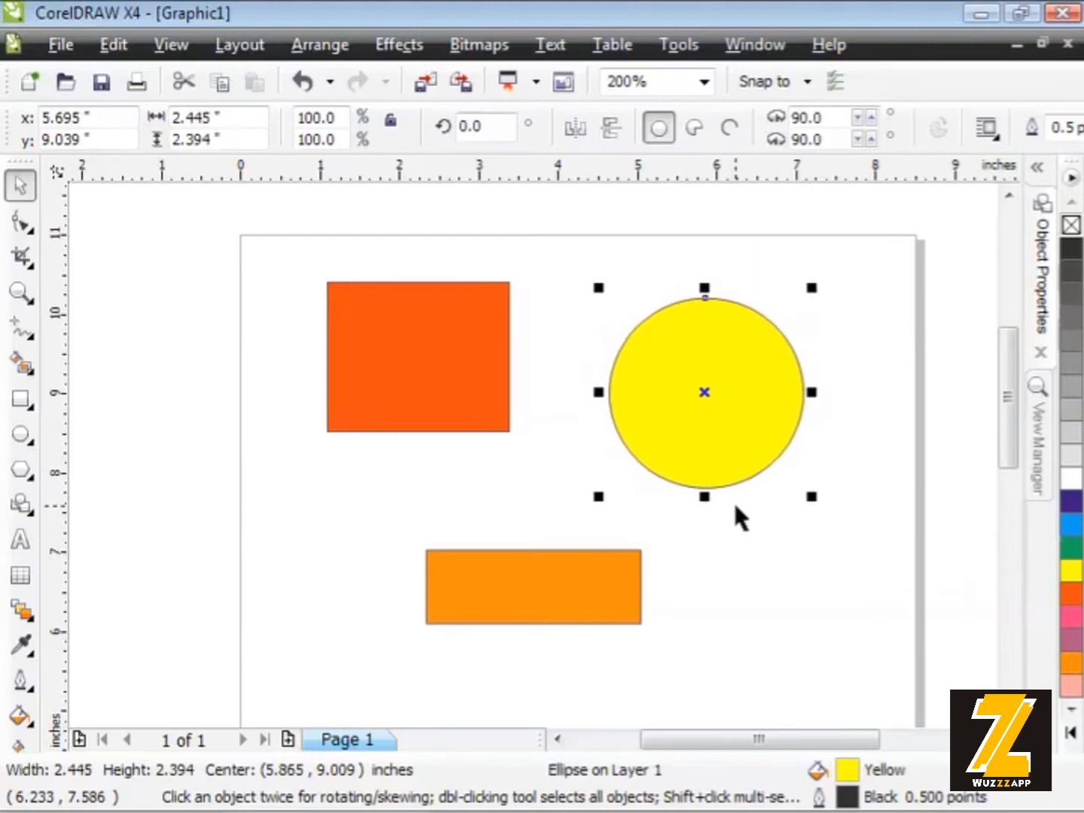
key("Right")
key("Right")
key("Right")
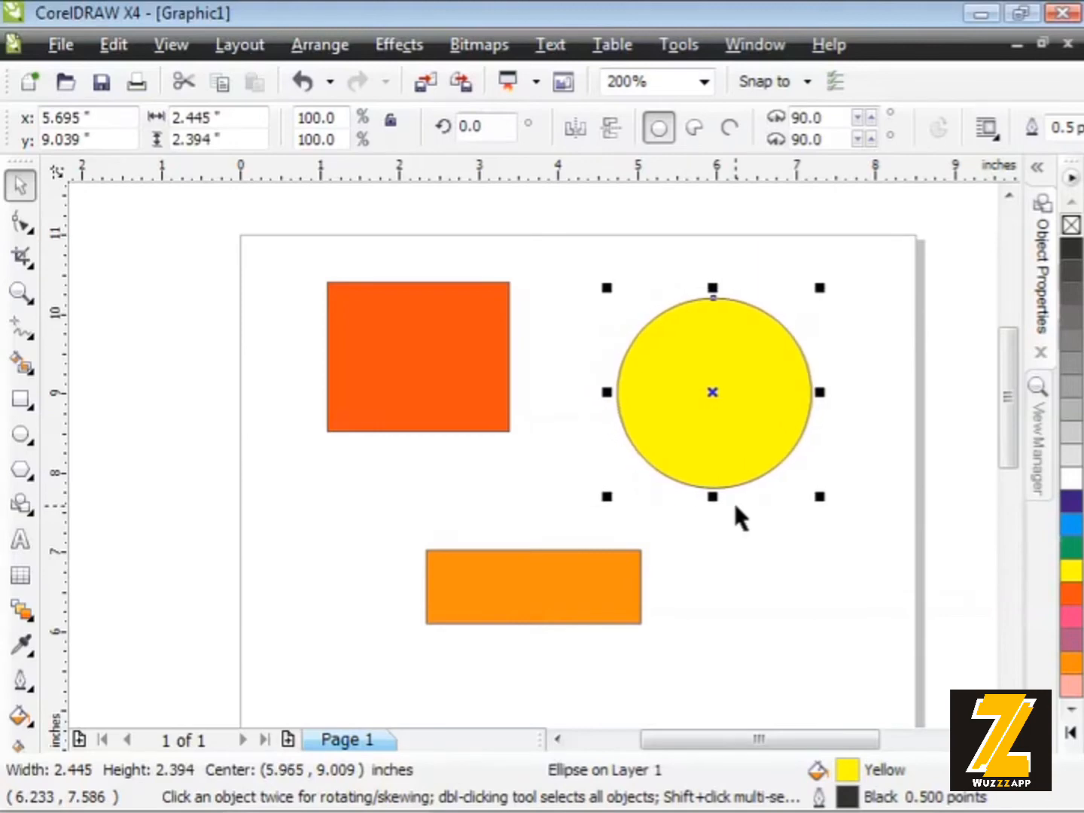
Nudge the yellow circle left 0.04 inch and up 0.03 inch, and deselect it
key("Left")
key("Left")
key("Left")
key("Left")
key("Up")
key("Up")
key("Up")
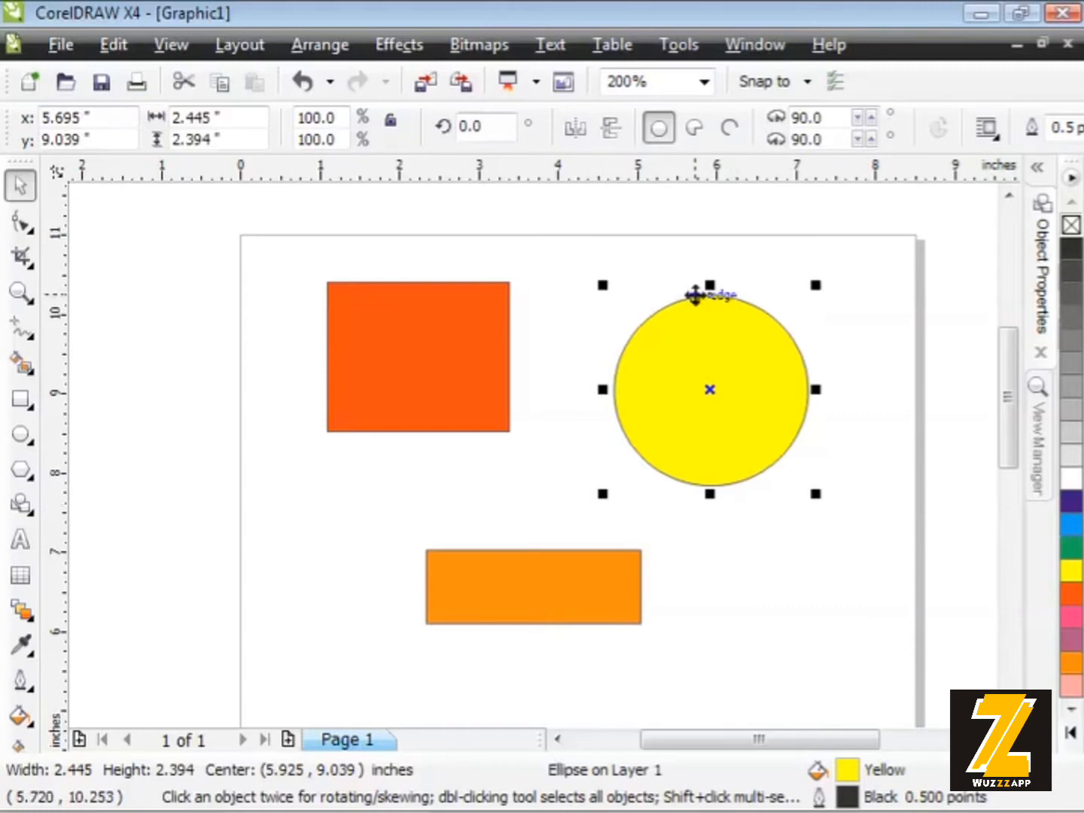
left_click(639, 220)
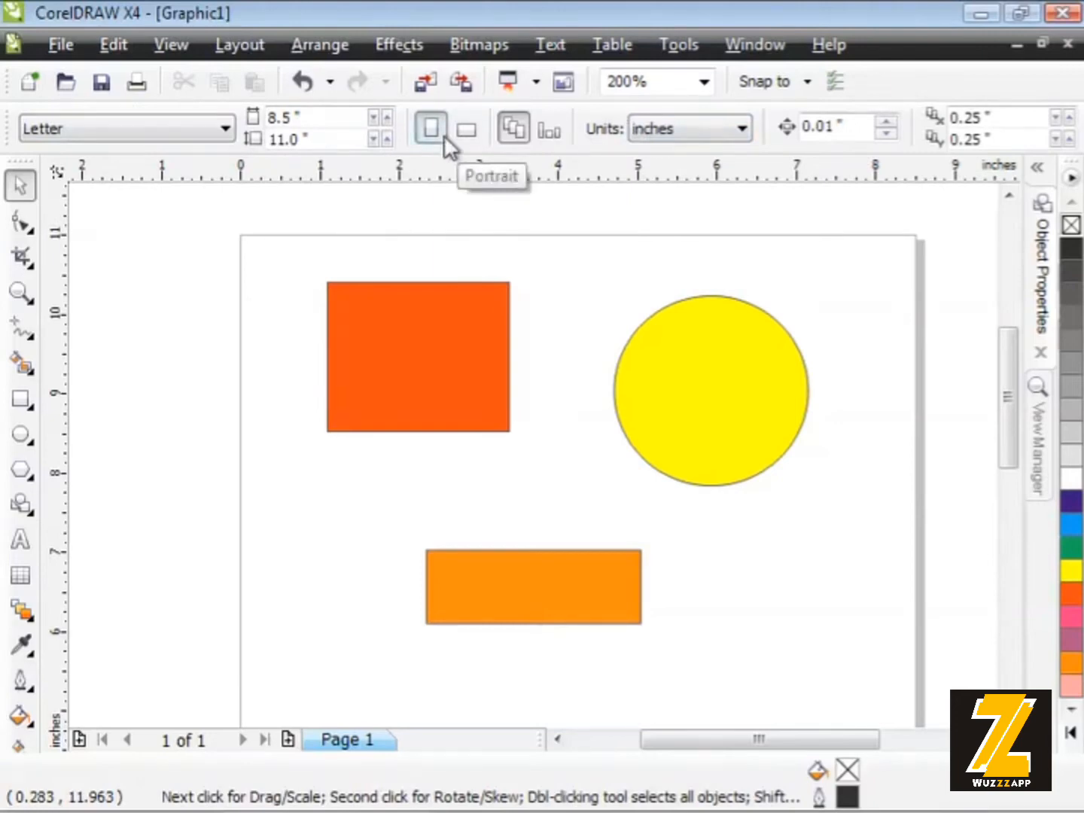
Set the document's nudge offset to 0.5 inch
left_click(203, 131)
left_click(220, 152)
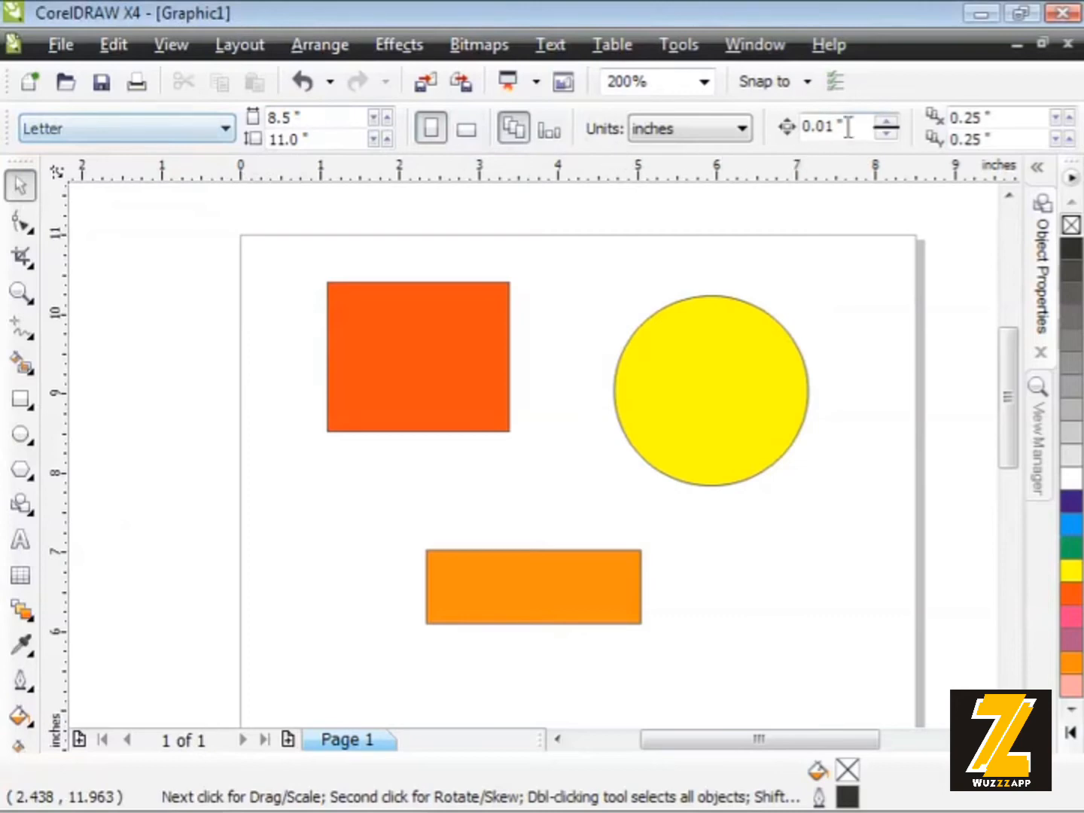
left_click_drag(834, 126, 812, 128)
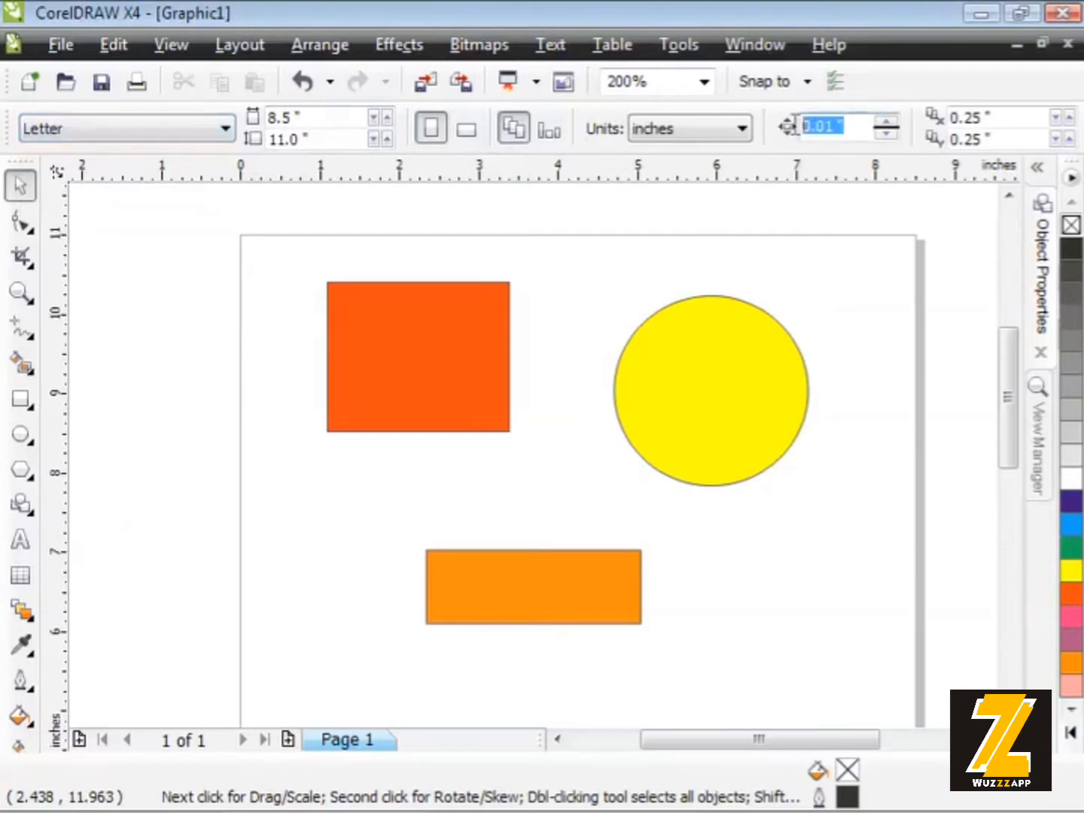
left_click(837, 129)
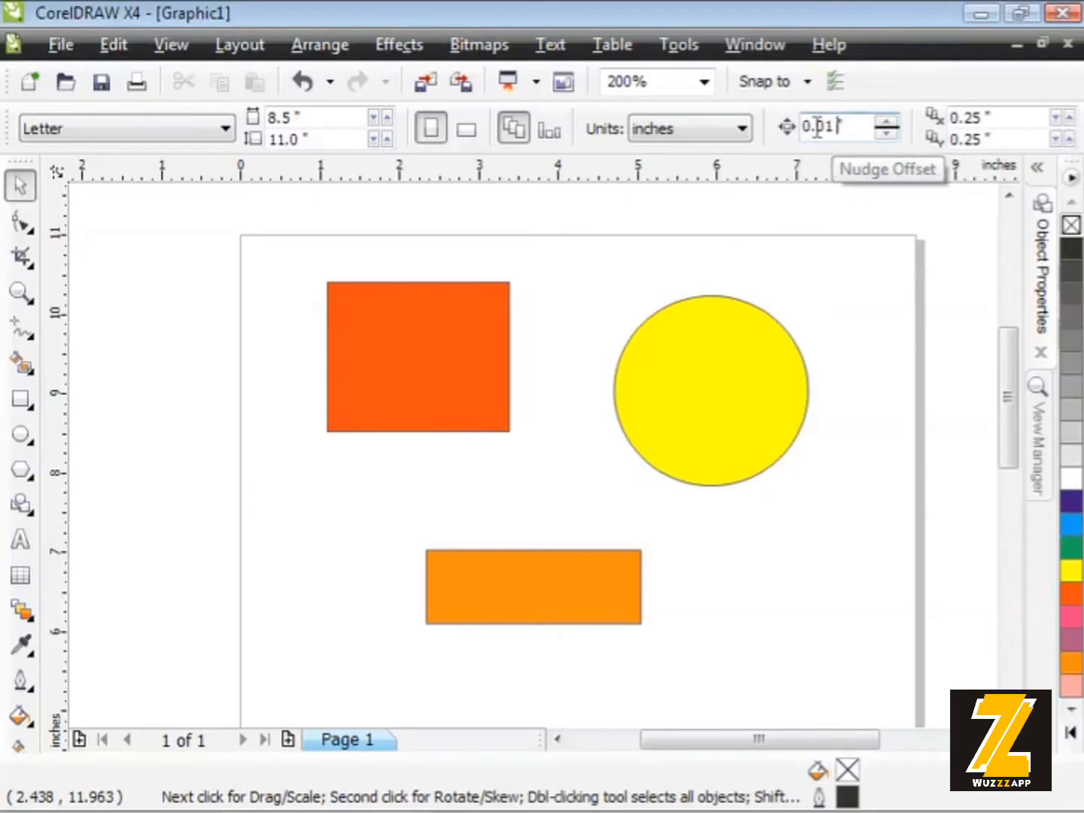
left_click_drag(818, 129, 842, 129)
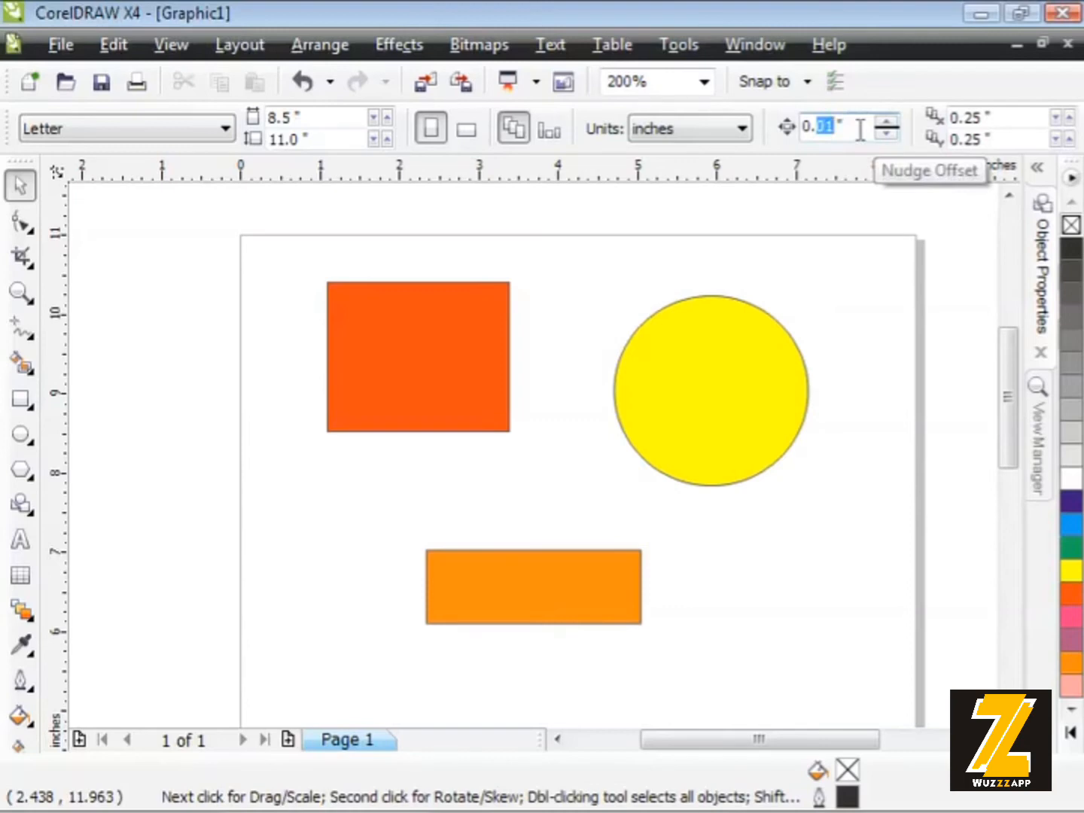
type("5")
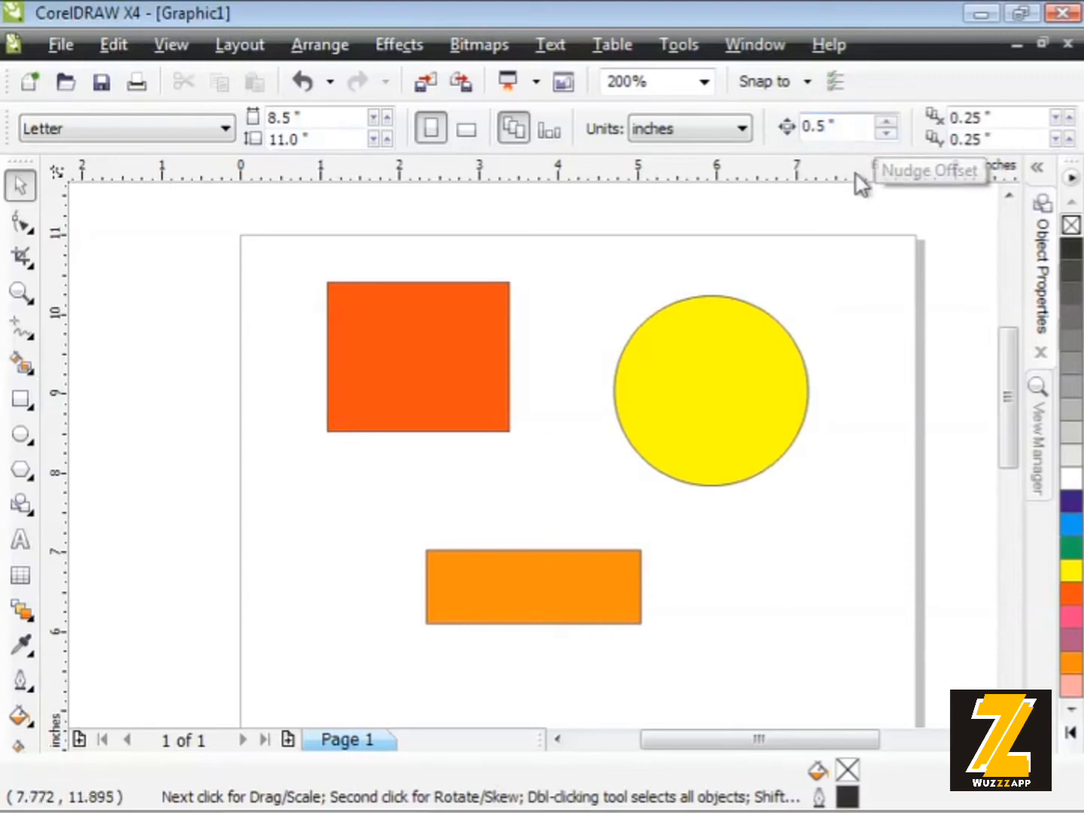
Nudge the yellow circle down 1 inch and left 1 inch in half-inch steps
left_click(694, 353)
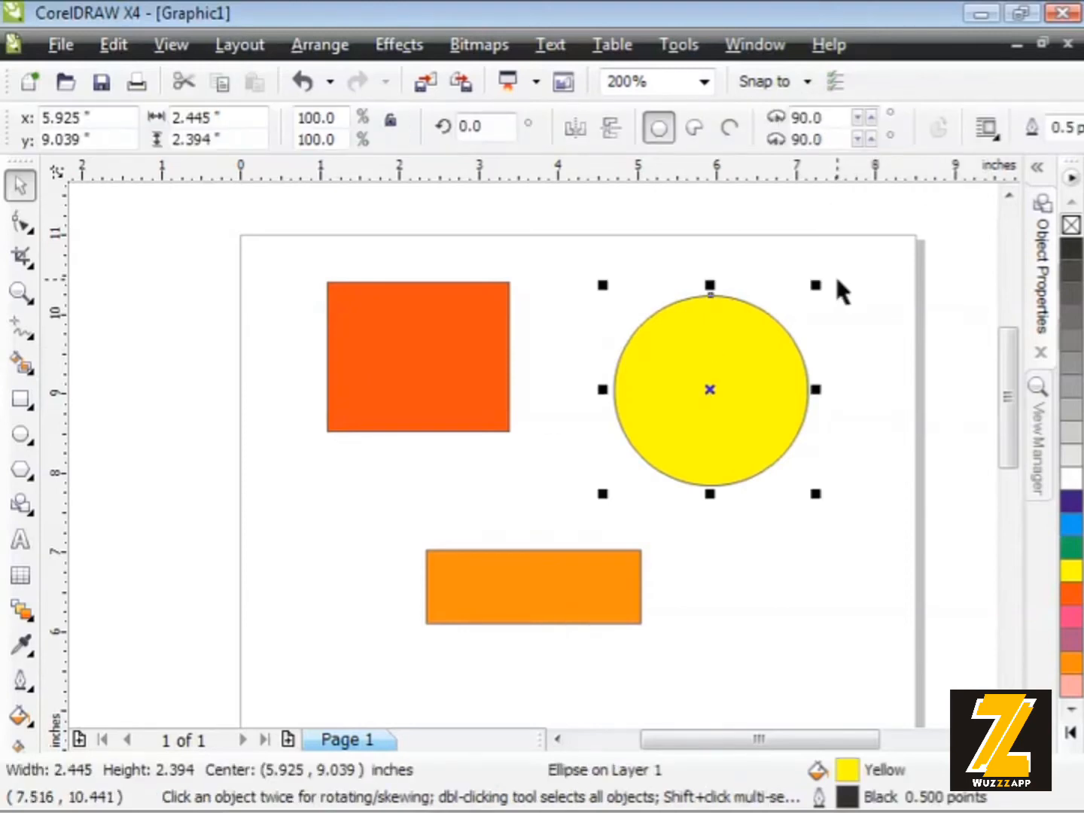
key("Down")
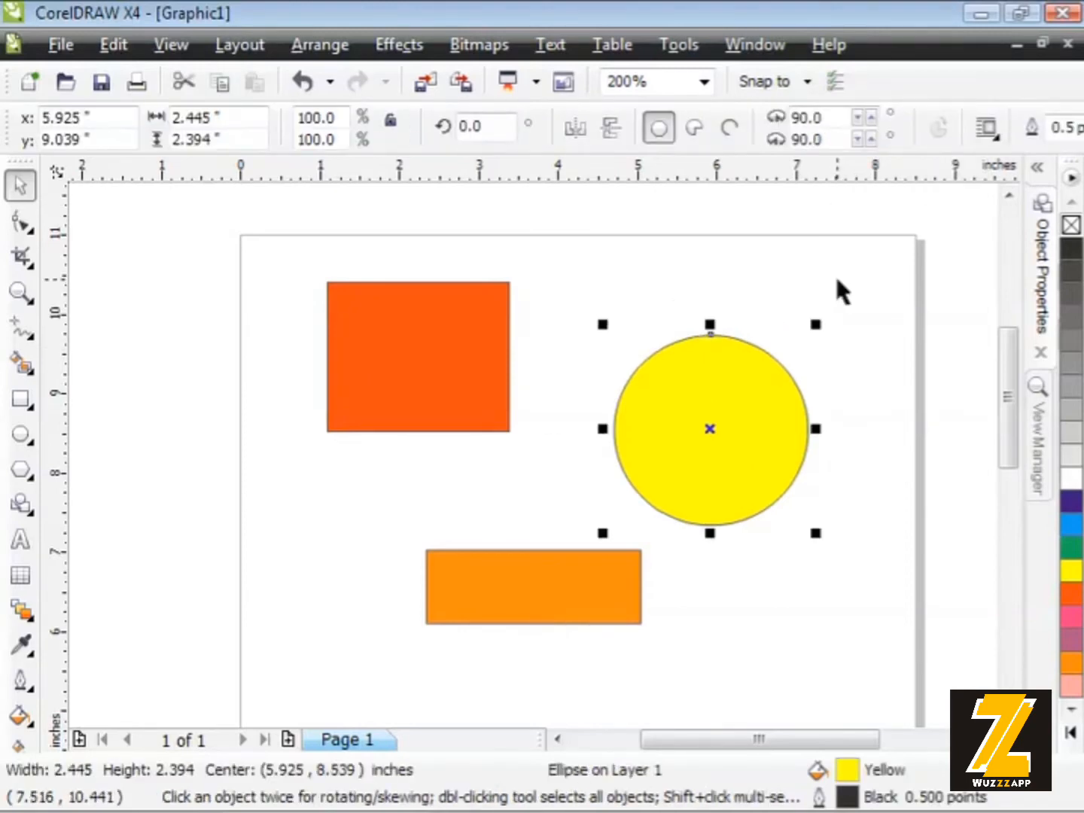
key("Down")
key("Left")
key("Left")
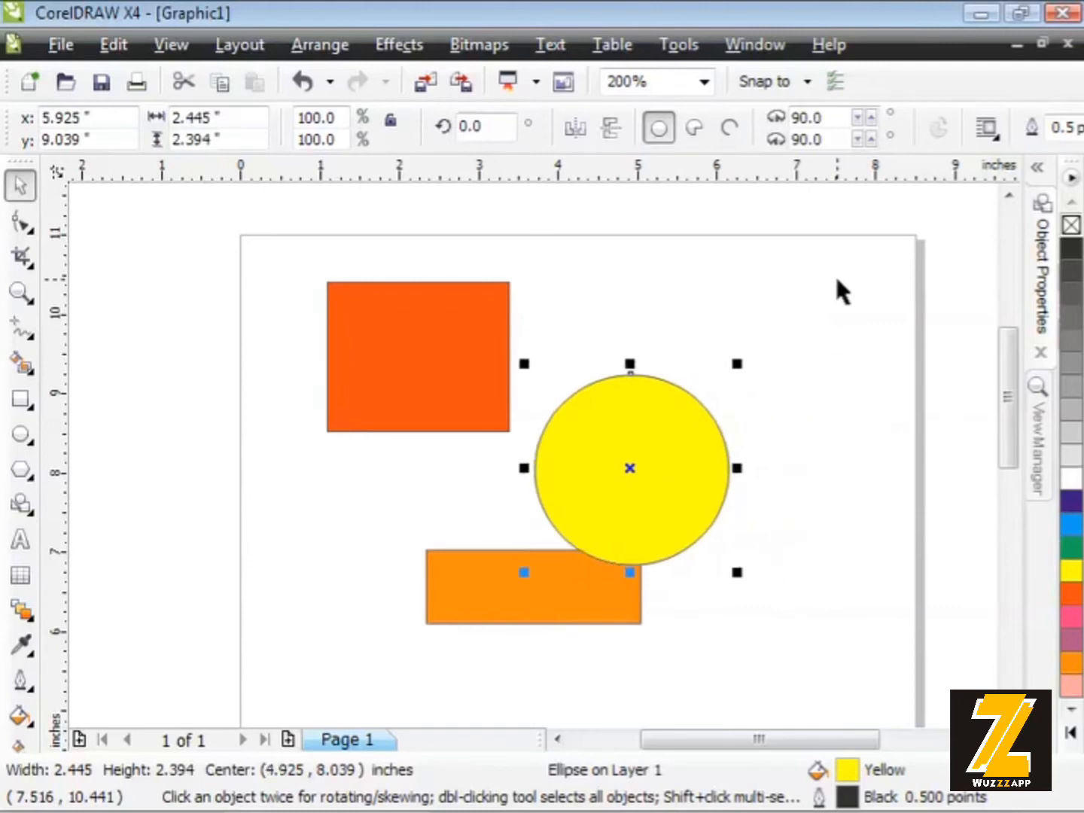
Nudge the yellow circle up 1 inch and right 1.5 inches
key("Up")
key("Up")
key("Right")
key("Right")
key("Right")
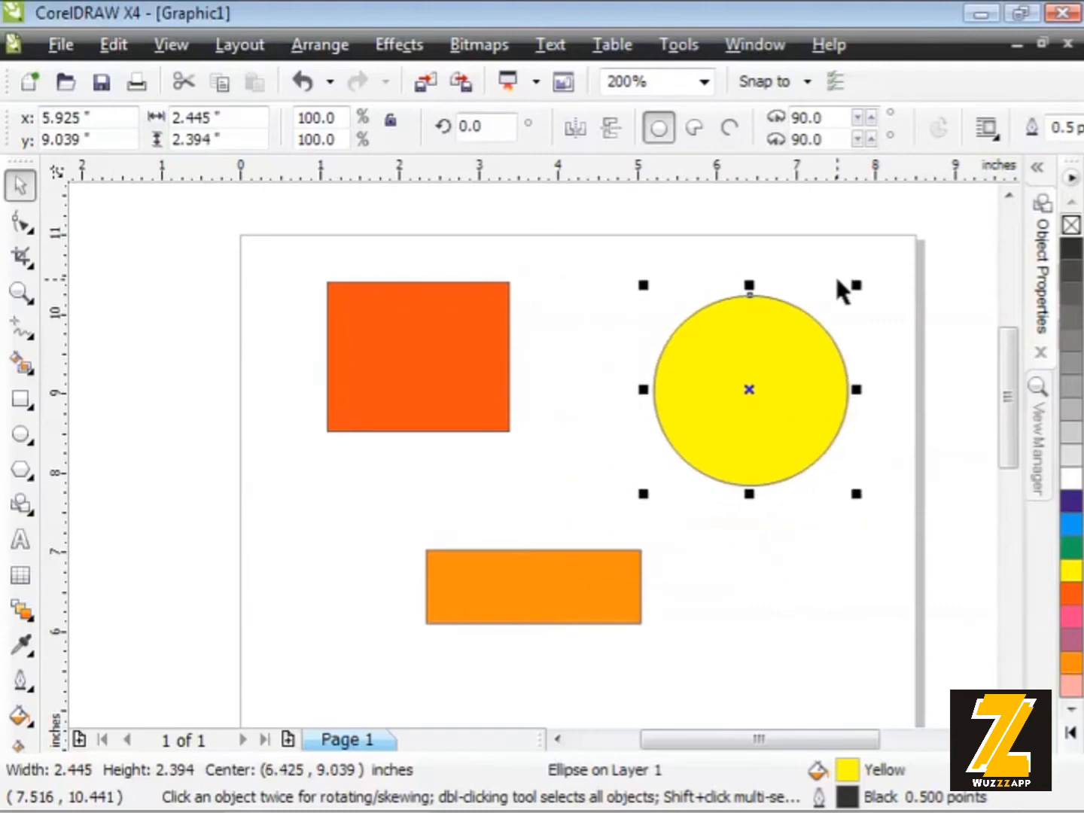
Nudge the yellow circle down 1 inch, and left and back right to a center of (6.425, 8.039) inches
key("Down")
key("Down")
key("Left")
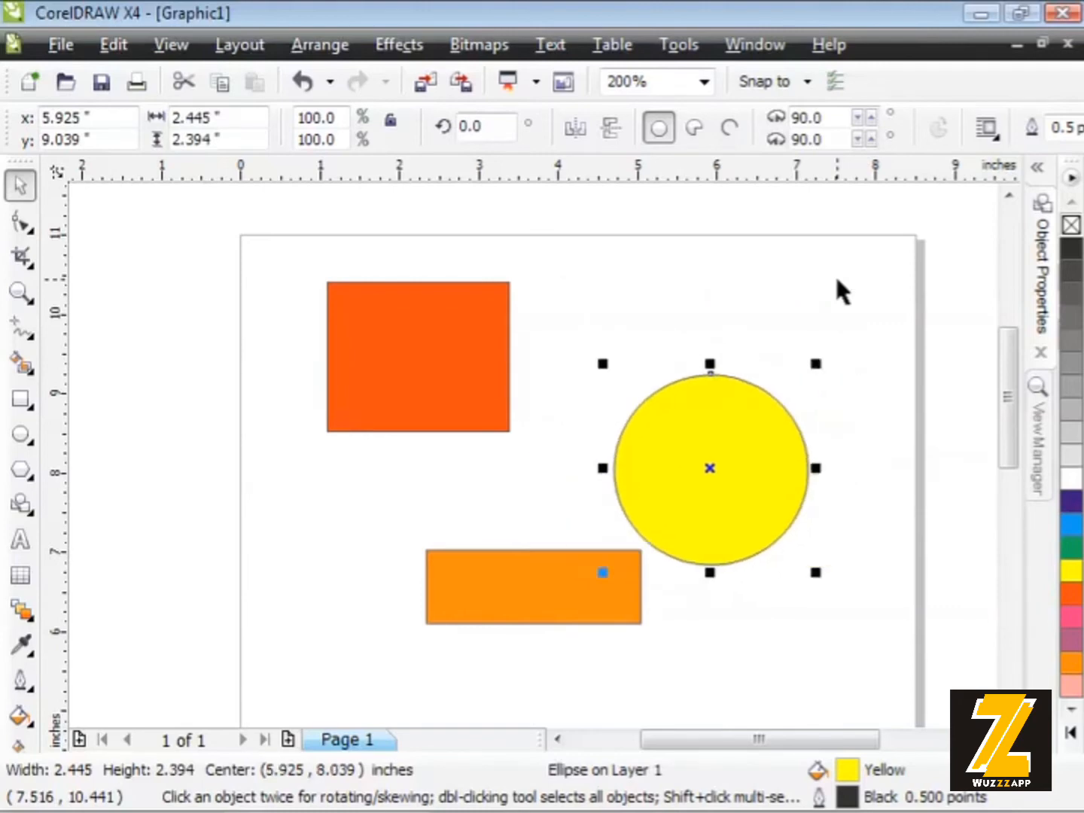
key("Left")
key("Left")
key("Left")
key("Left")
key("Right")
key("Right")
key("Right")
key("Right")
key("Right")
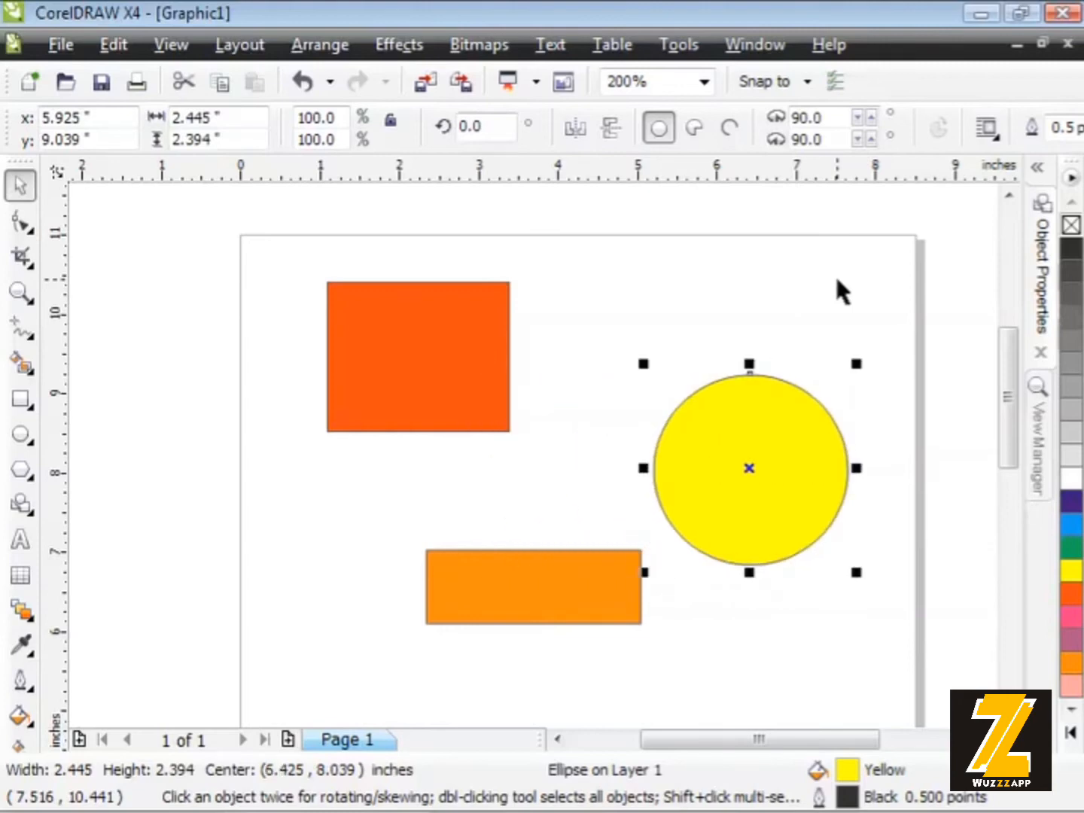
Nudge the yellow circle up and left to a center of (5.425, 9.039) inches and deselect it
key("Up")
key("Up")
key("Up")
key("Up")
key("Left")
key("Left")
key("Down")
key("Down")
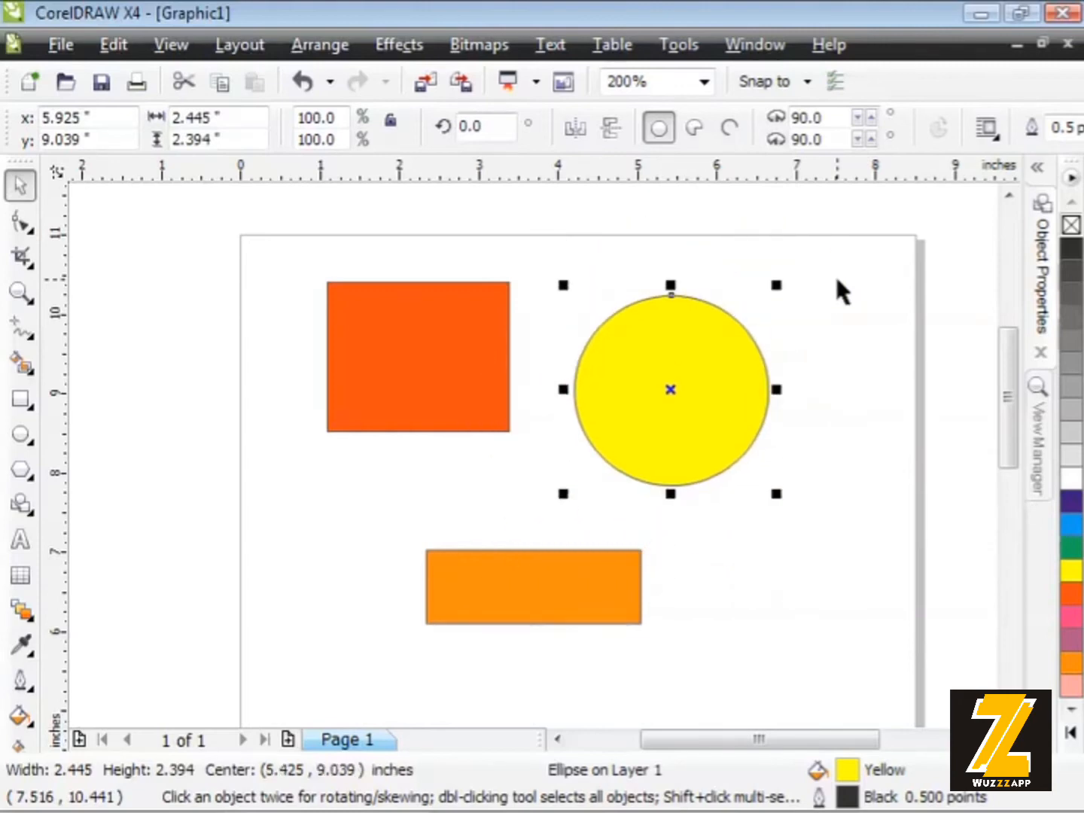
key("Escape")
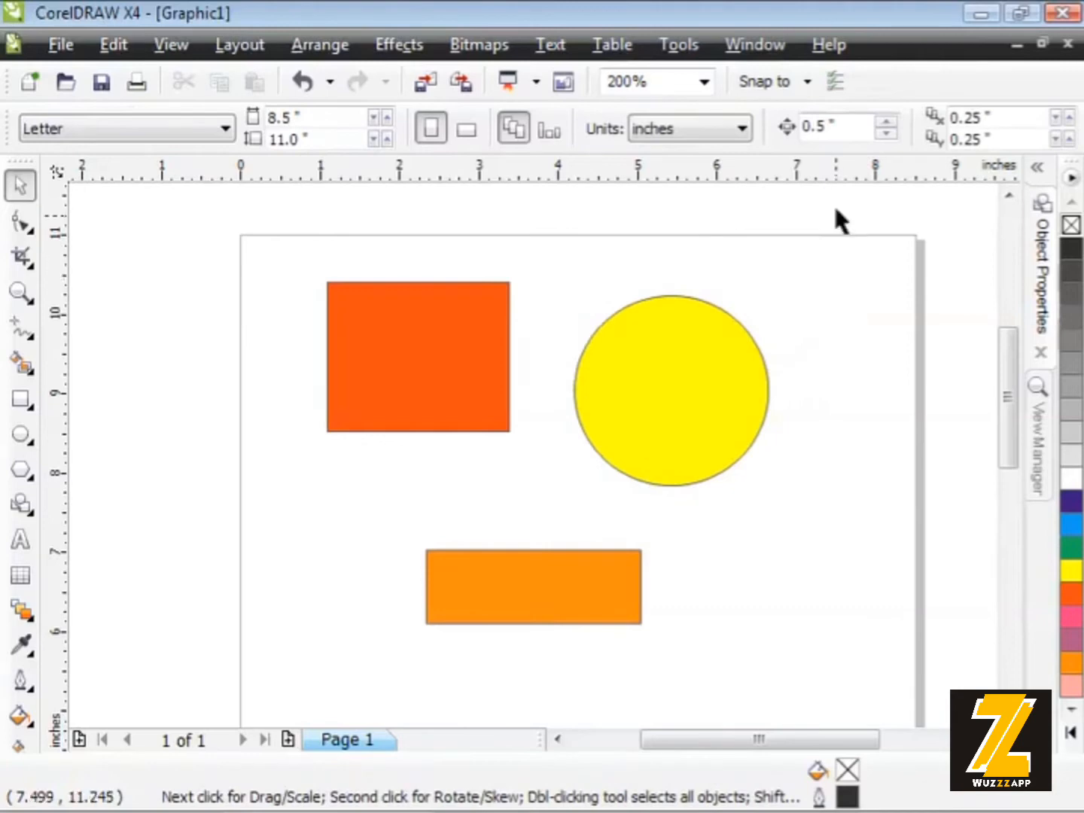
Set the document's nudge offset to 0.01 inch
left_click(845, 122)
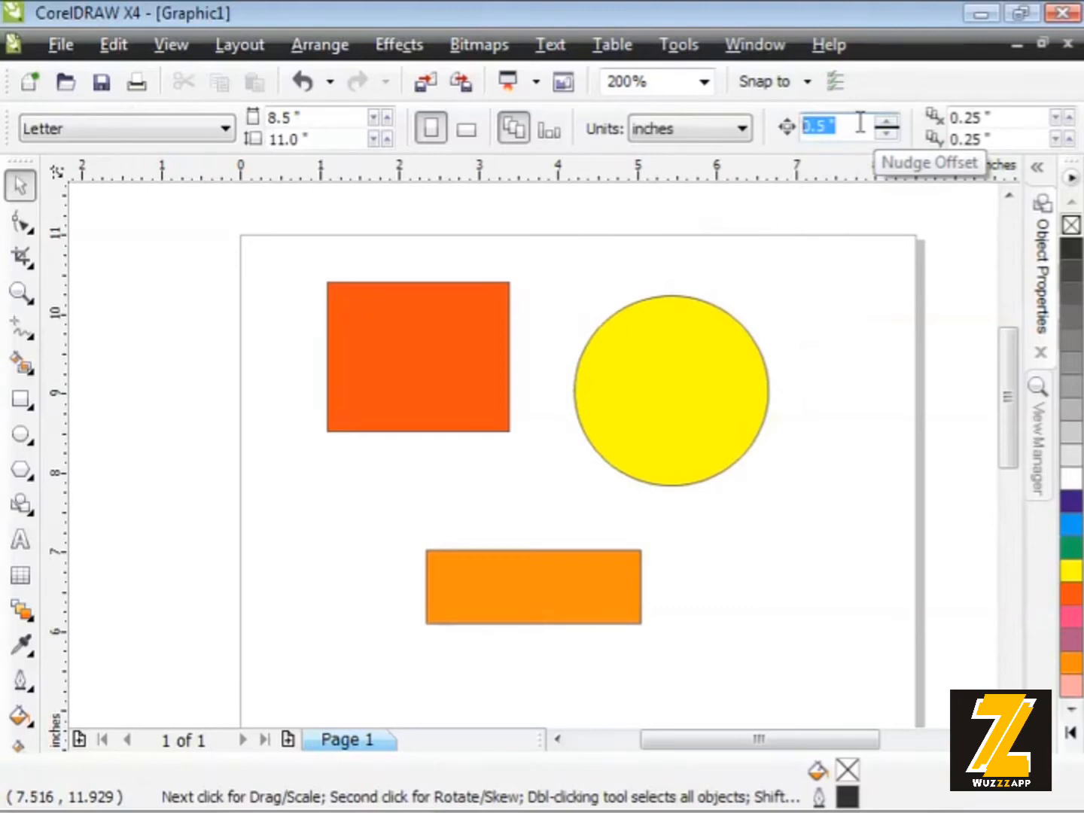
type("0.01")
key("Return")
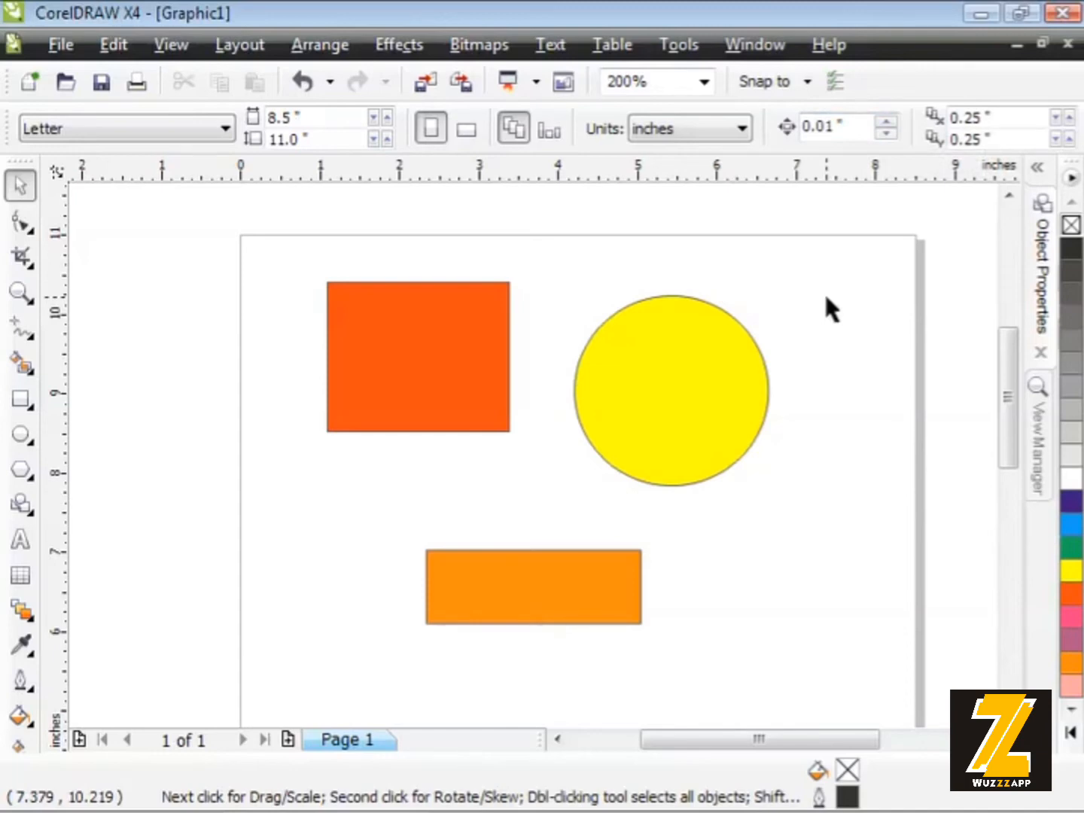
Select the yellow circle and the red rectangle together, and clear the selection
left_click(411, 352)
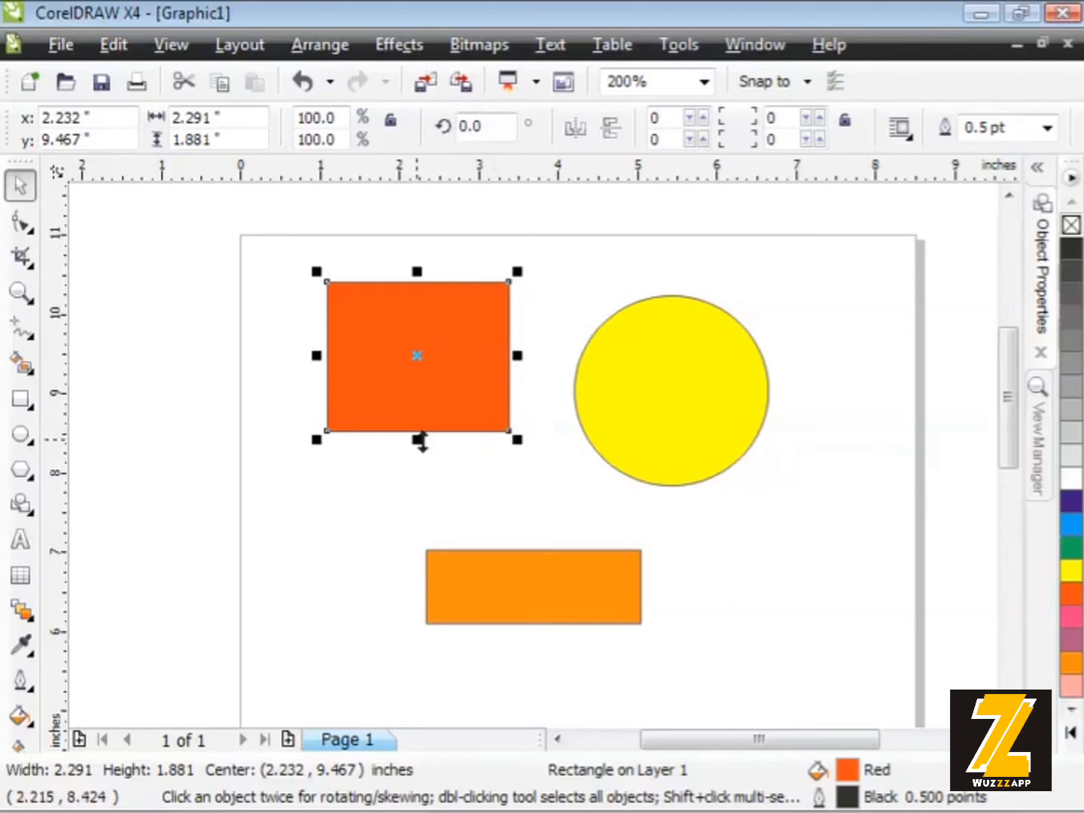
left_click(655, 402)
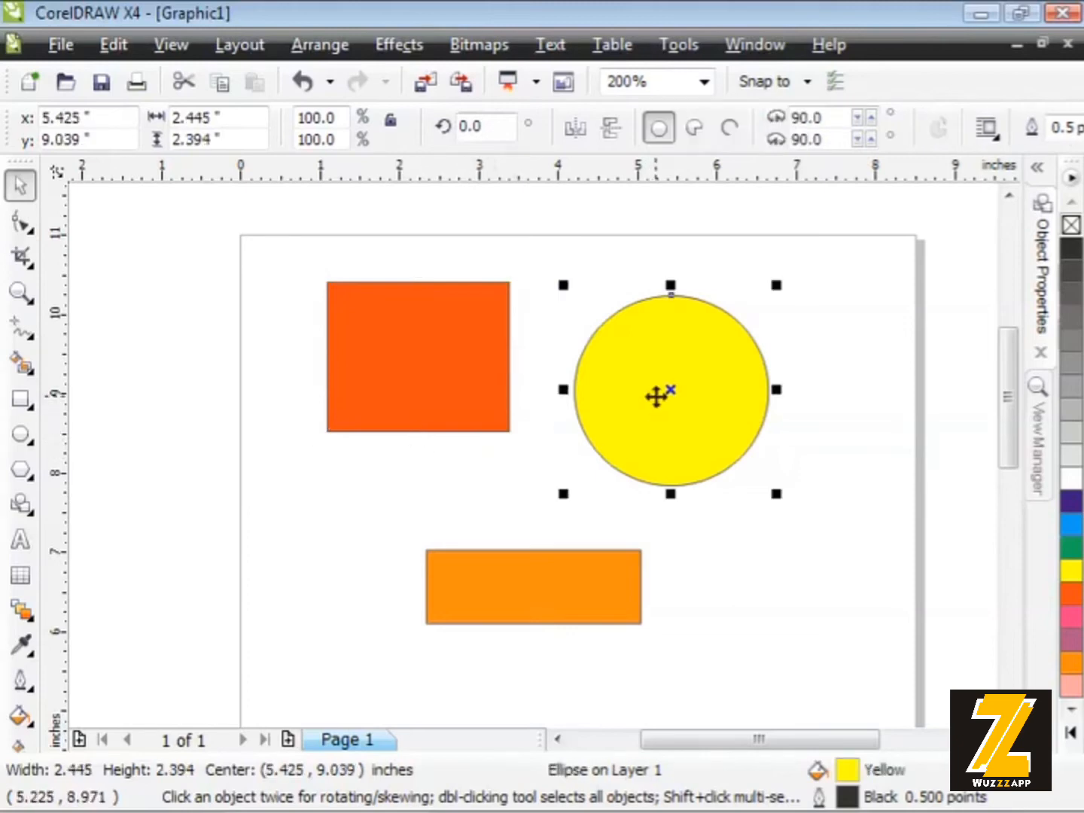
left_click(419, 355, "shift")
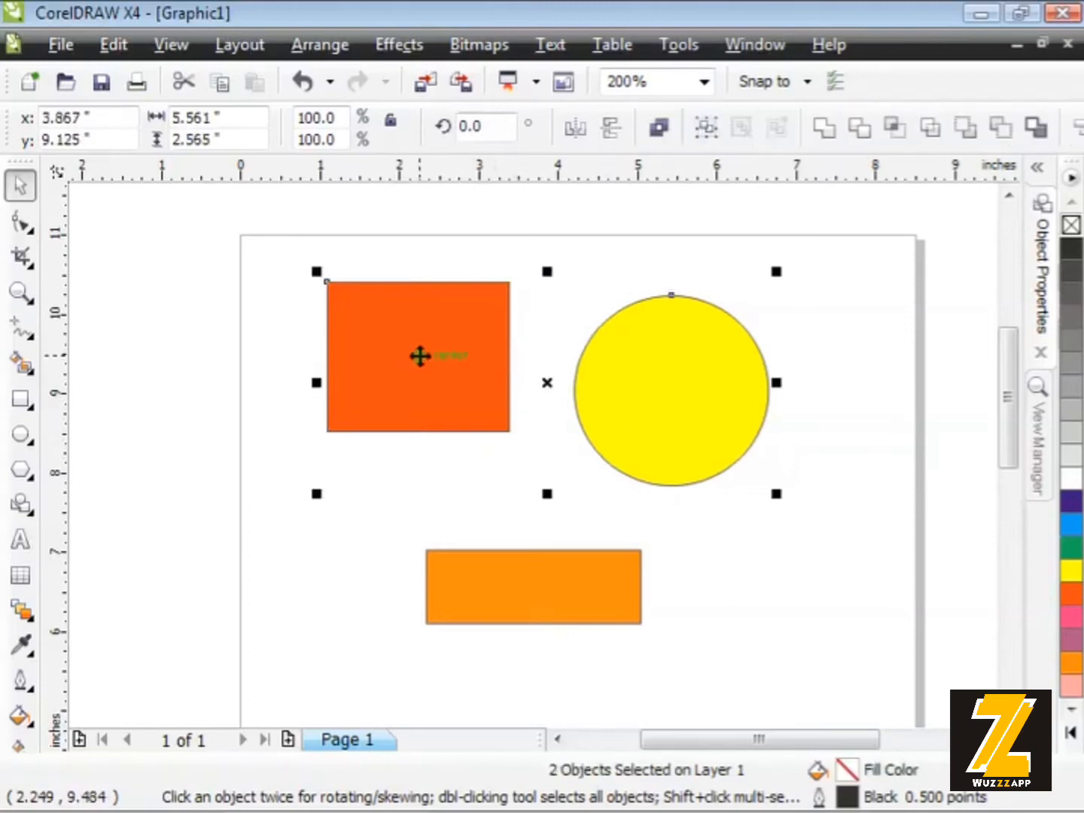
left_click(448, 273)
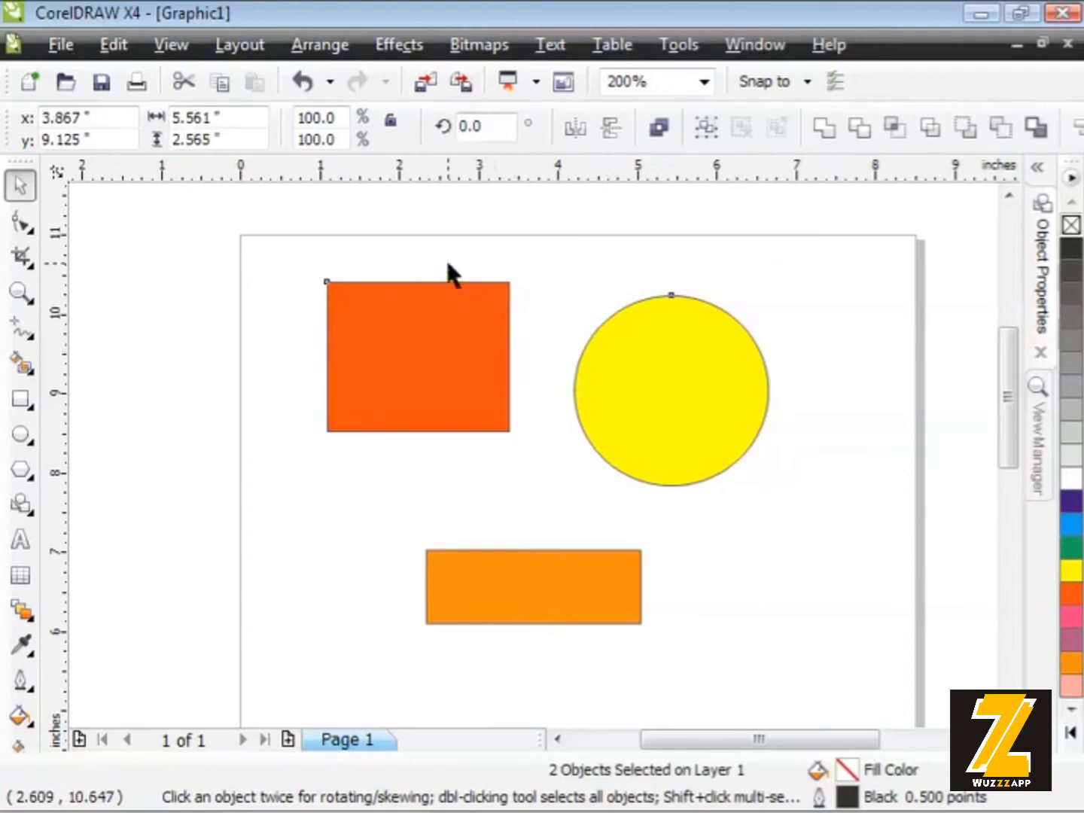
Stretch the red rectangle upward from its top edge to a height of about 2.22 inches
left_click(457, 314)
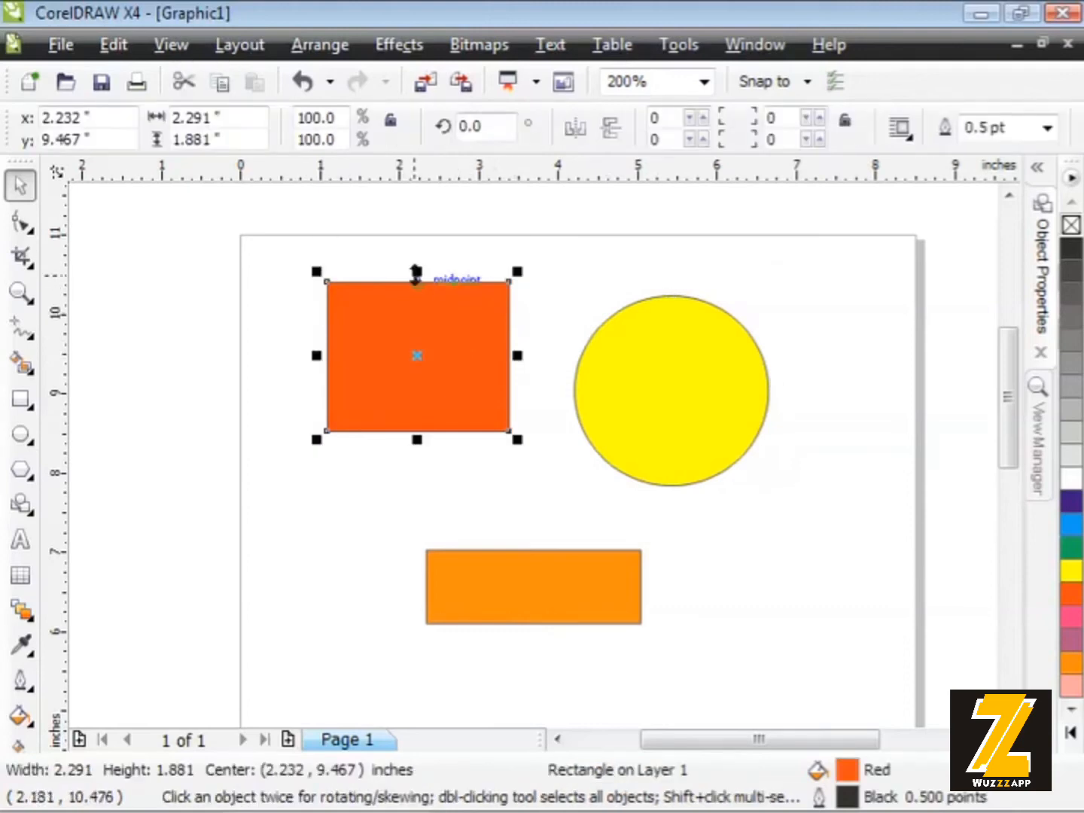
left_click_drag(416, 273, 416, 243)
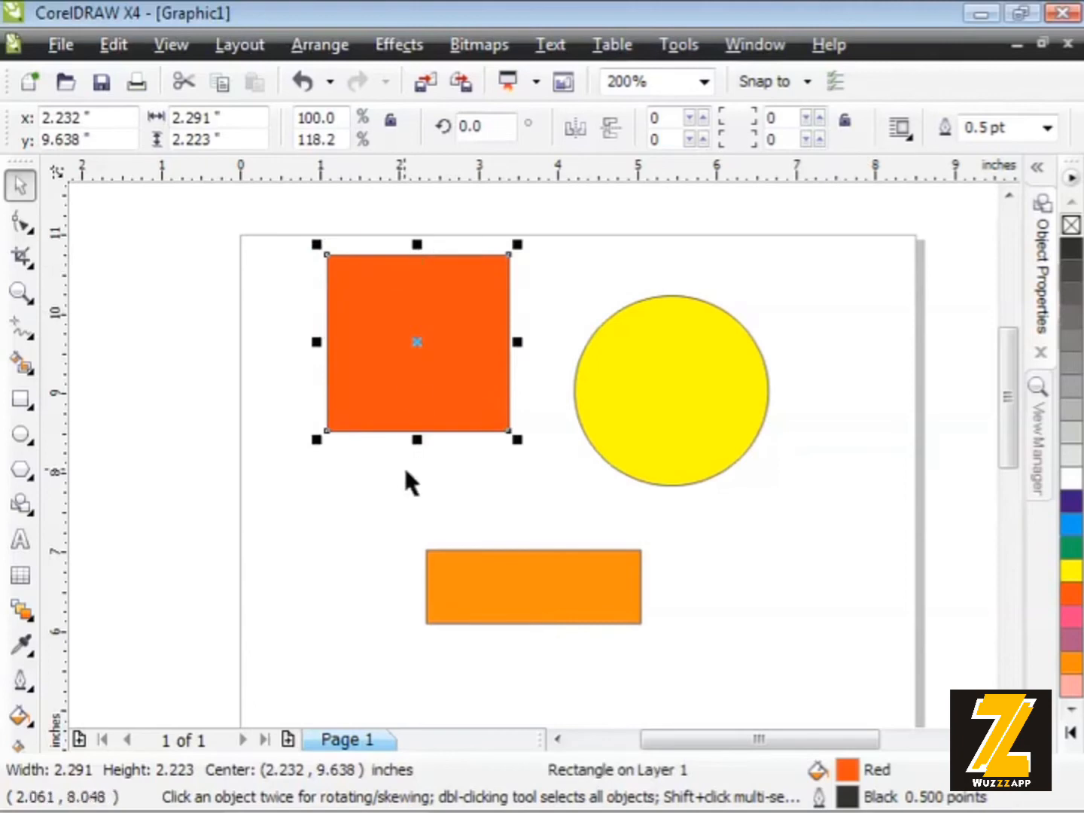
Resize the red rectangle from its bottom and left edges to about 3.11 inches wide and 2.08 inches high
left_click_drag(416, 438, 416, 391)
left_click_drag(316, 324, 291, 324)
left_click_drag(293, 400, 257, 457)
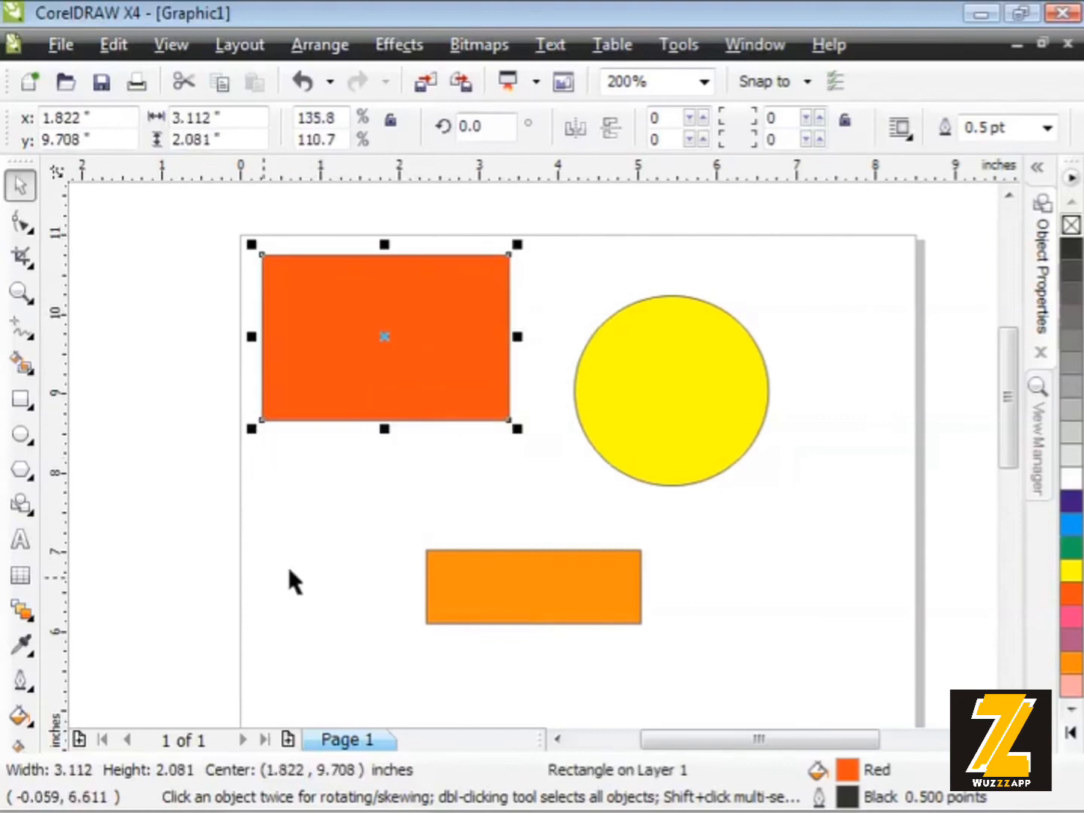
Shrink the red rectangle proportionally to about 1.27 by 0.85 inches and move it to a center of about (3.02, 8.82) inches
left_click_drag(510, 420, 374, 365)
left_click_drag(322, 311, 493, 429)
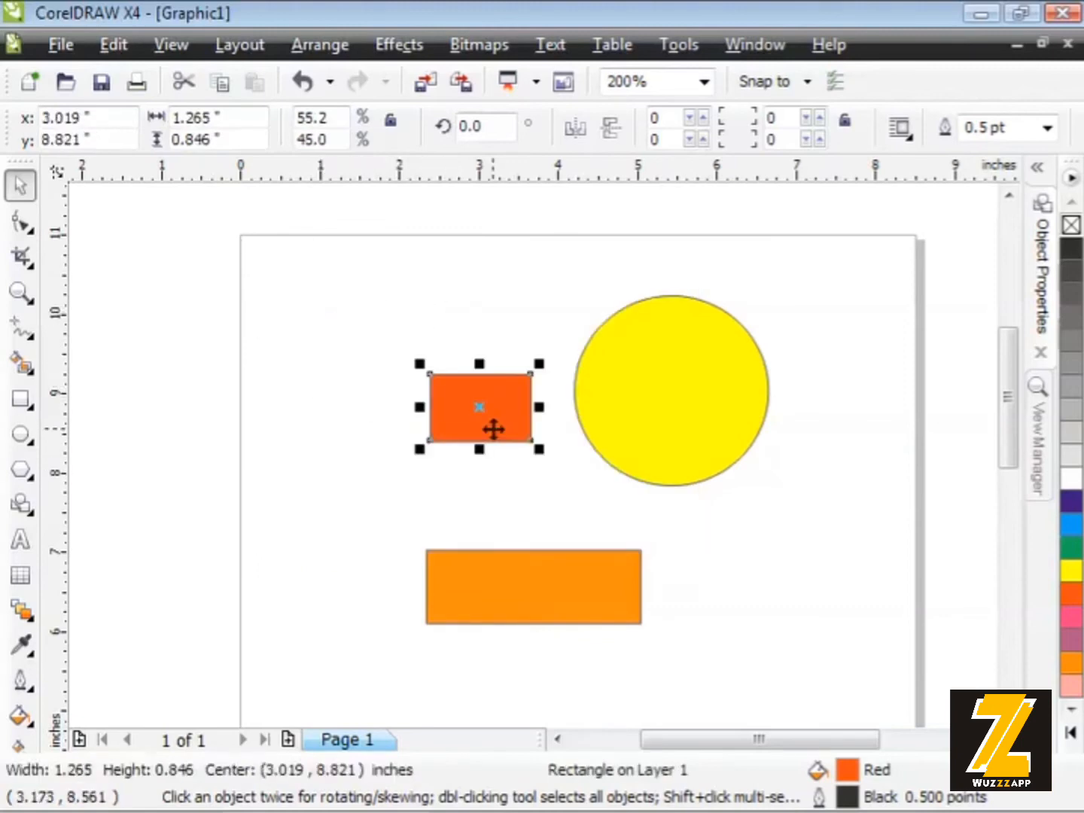
Scale the red rectangle and yellow circle together to 65%, and stretch the pair rightward to about 5.13 inches wide
left_click(655, 408, "shift")
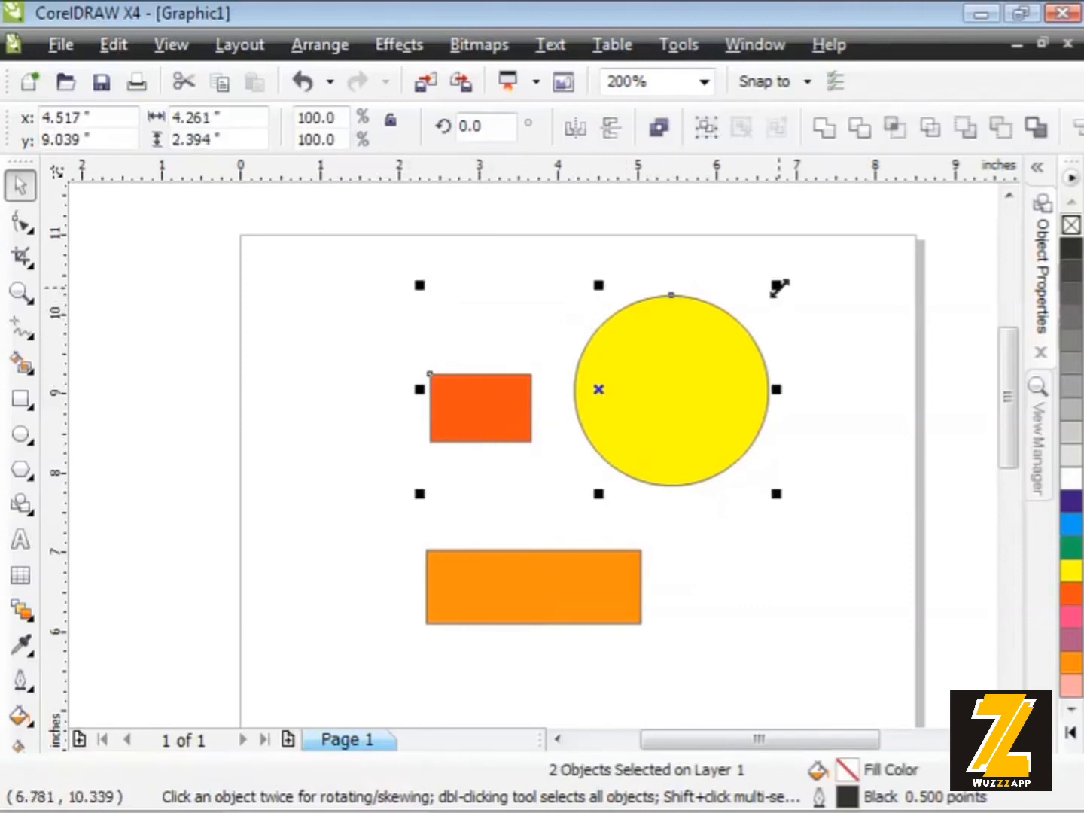
left_click_drag(776, 284, 657, 351)
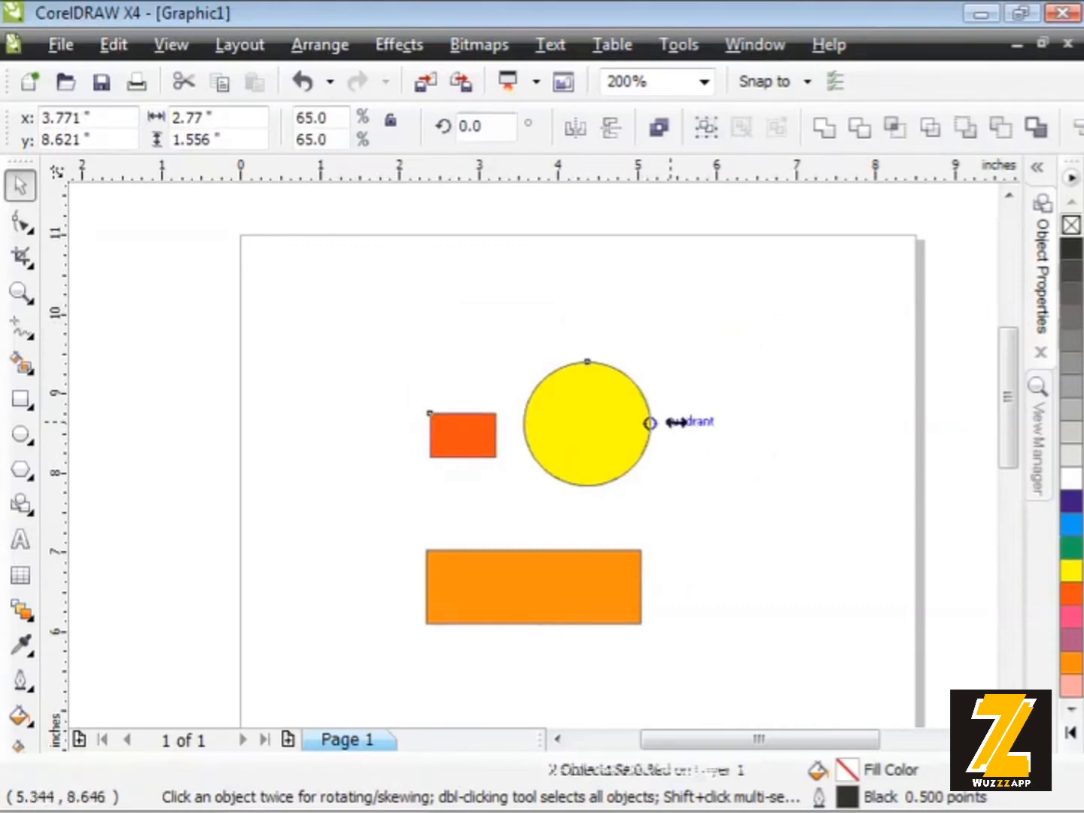
left_click_drag(658, 422, 847, 432)
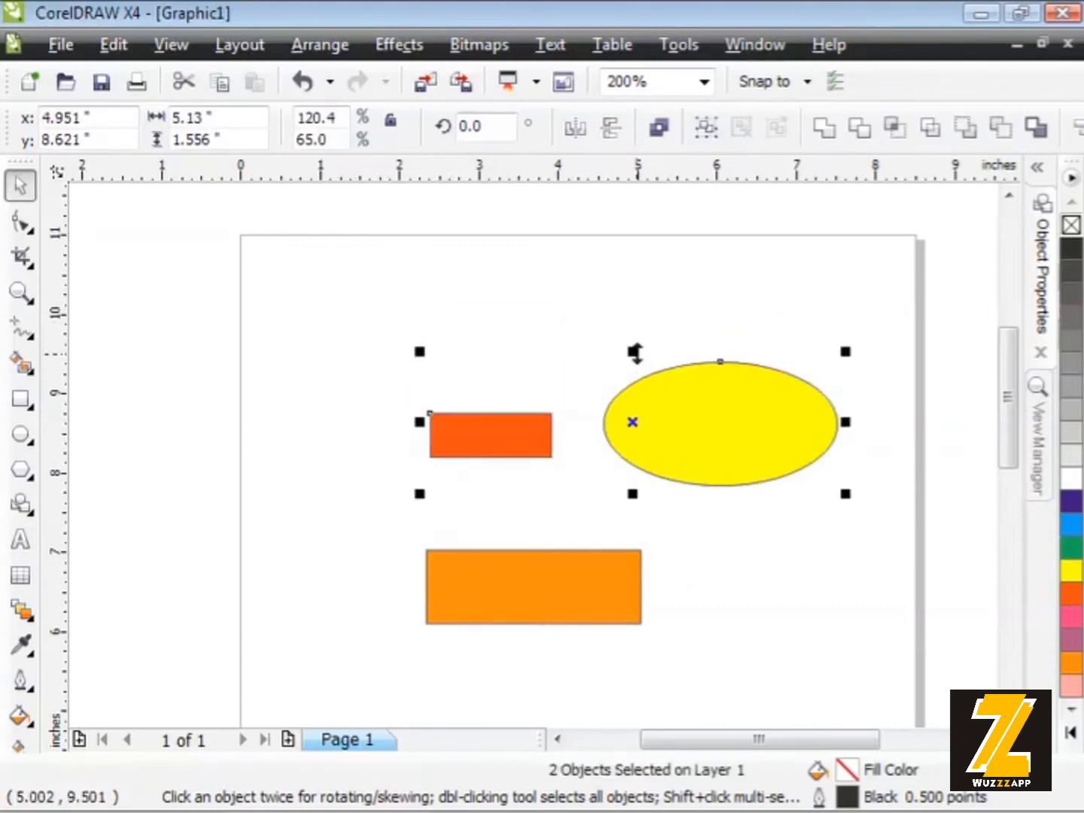
Stretch the selected rectangle and ellipse upward together, move them up and left on the page, and deselect them
left_click_drag(636, 352, 640, 280)
left_click_drag(702, 399, 592, 368)
left_click(775, 554)
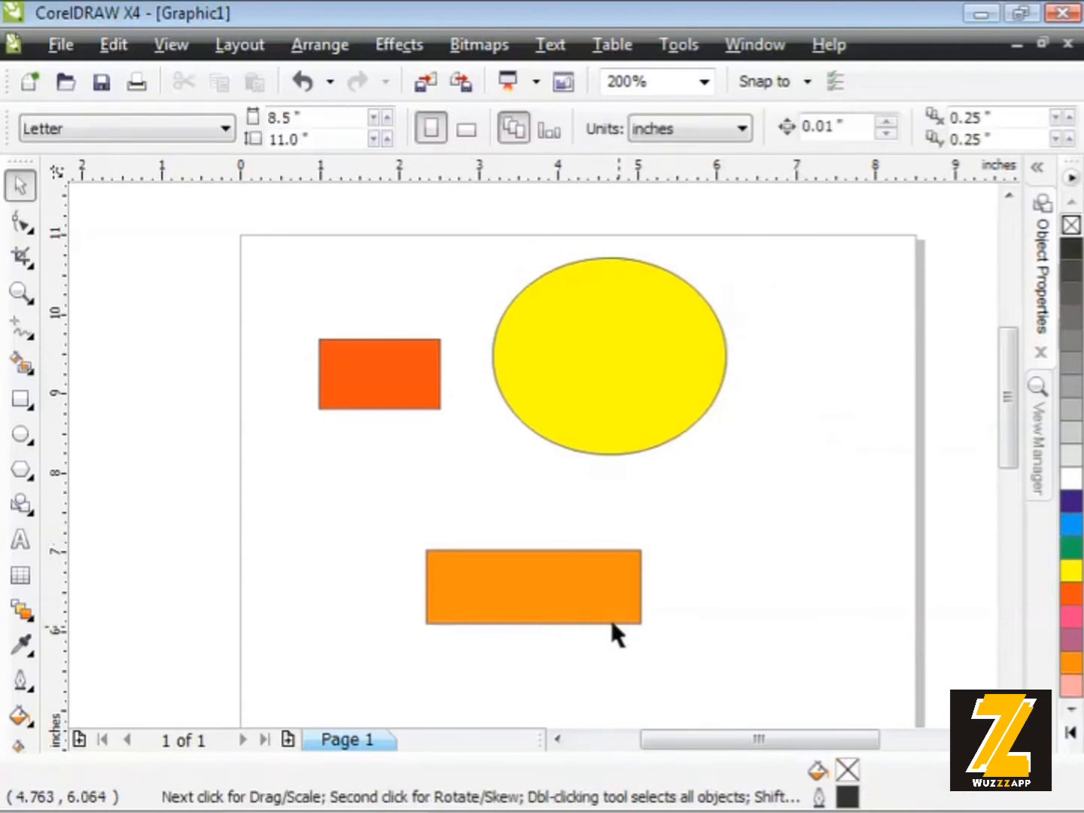
Set the orange rectangle's width to 3 inches and its height to 2 inches
left_click(533, 585)
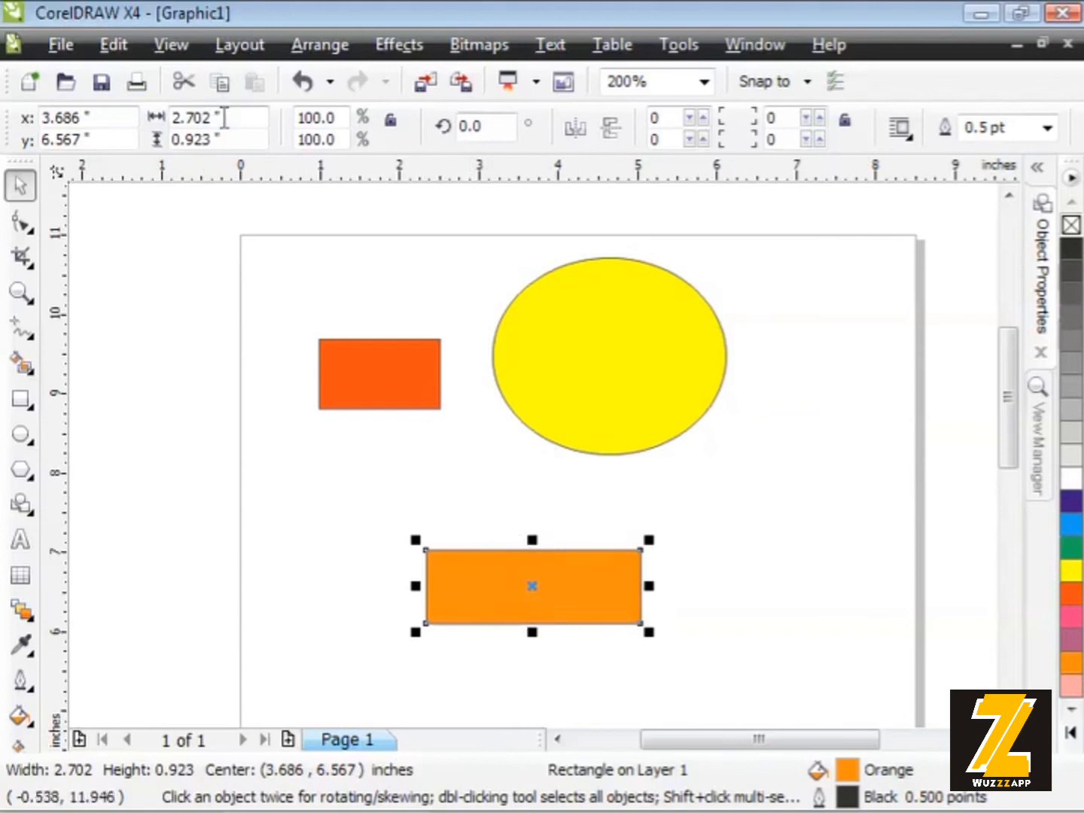
left_click_drag(218, 118, 156, 118)
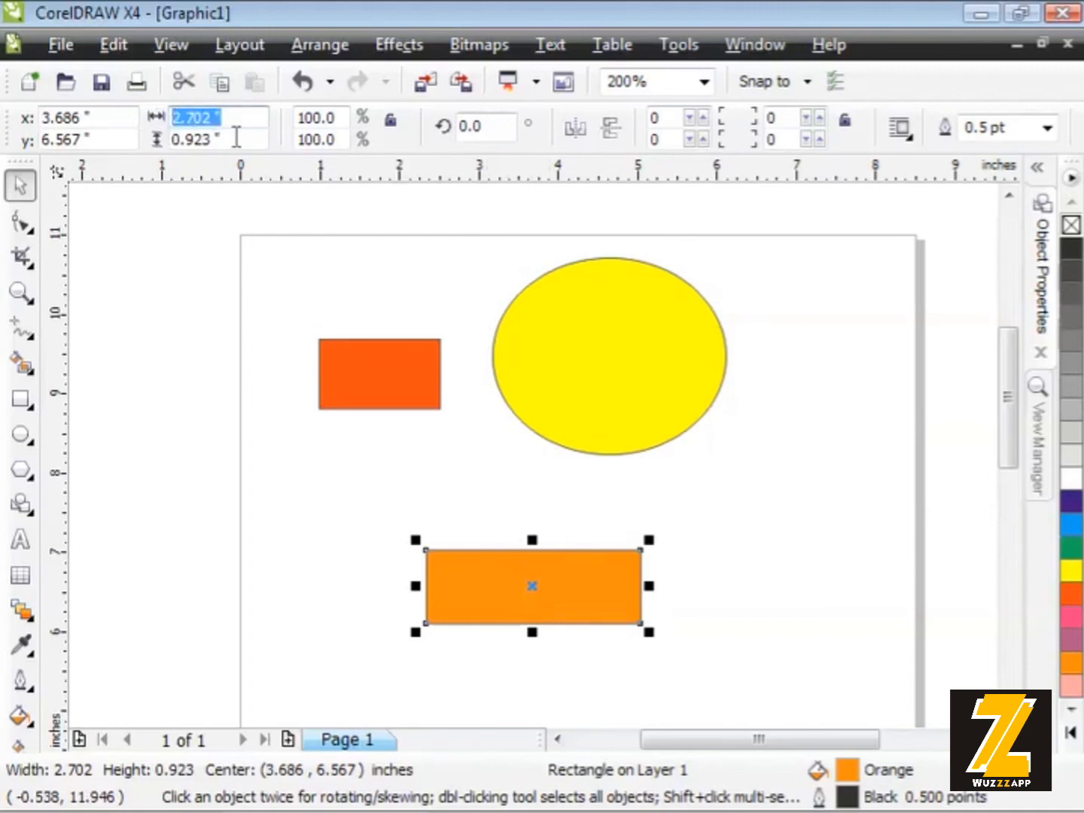
left_click_drag(235, 139, 170, 118)
type("3")
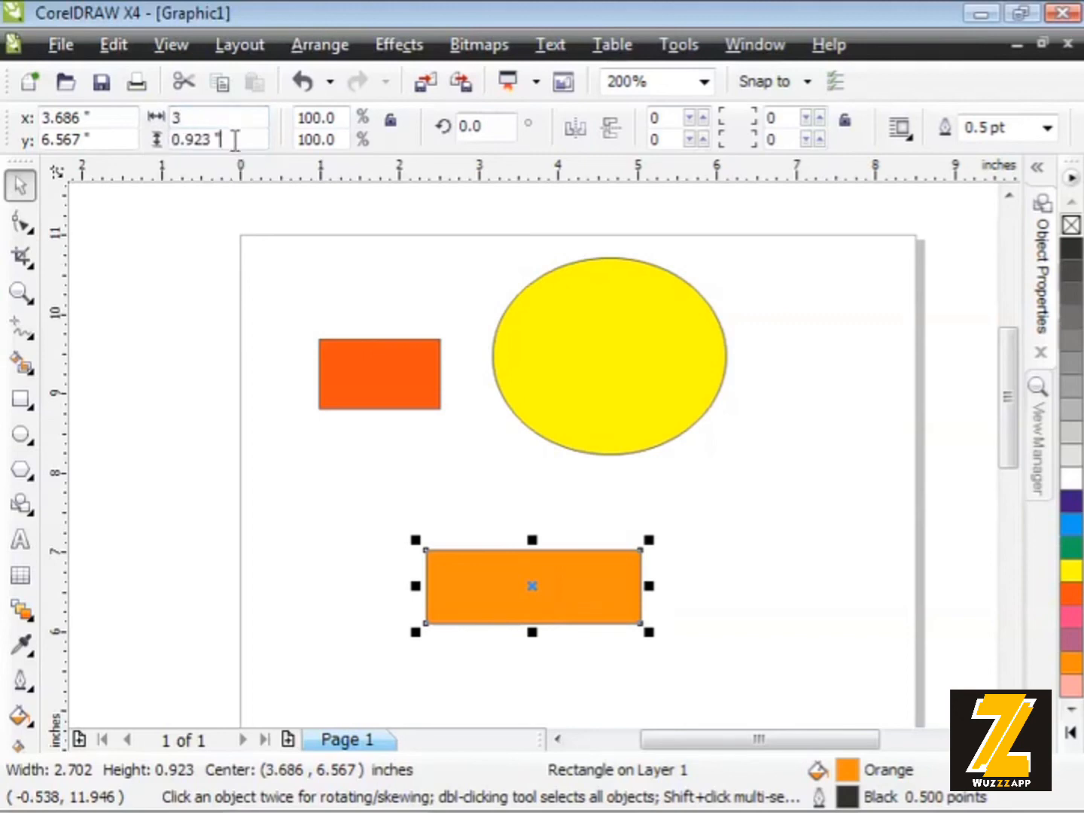
left_click_drag(234, 140, 158, 140)
type("2")
key("Return")
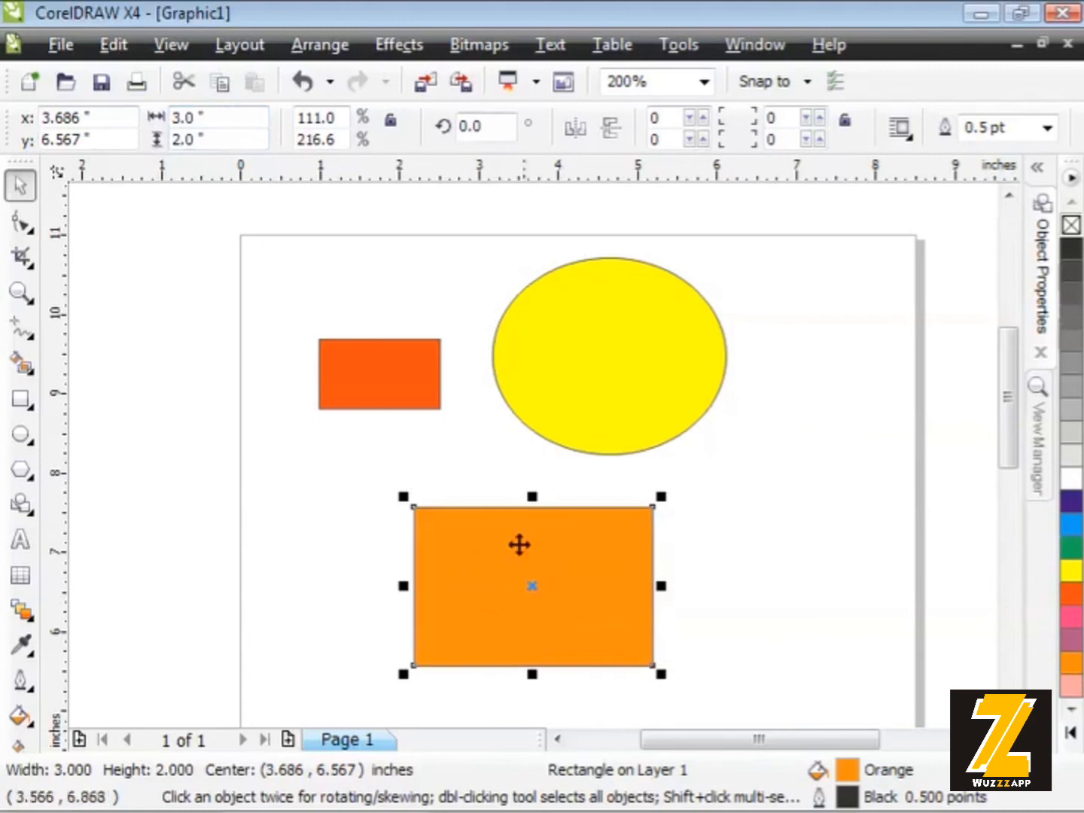
Inspect the orange rectangle's horizontal and vertical scale percentages, and clear the selection
double_click(340, 120)
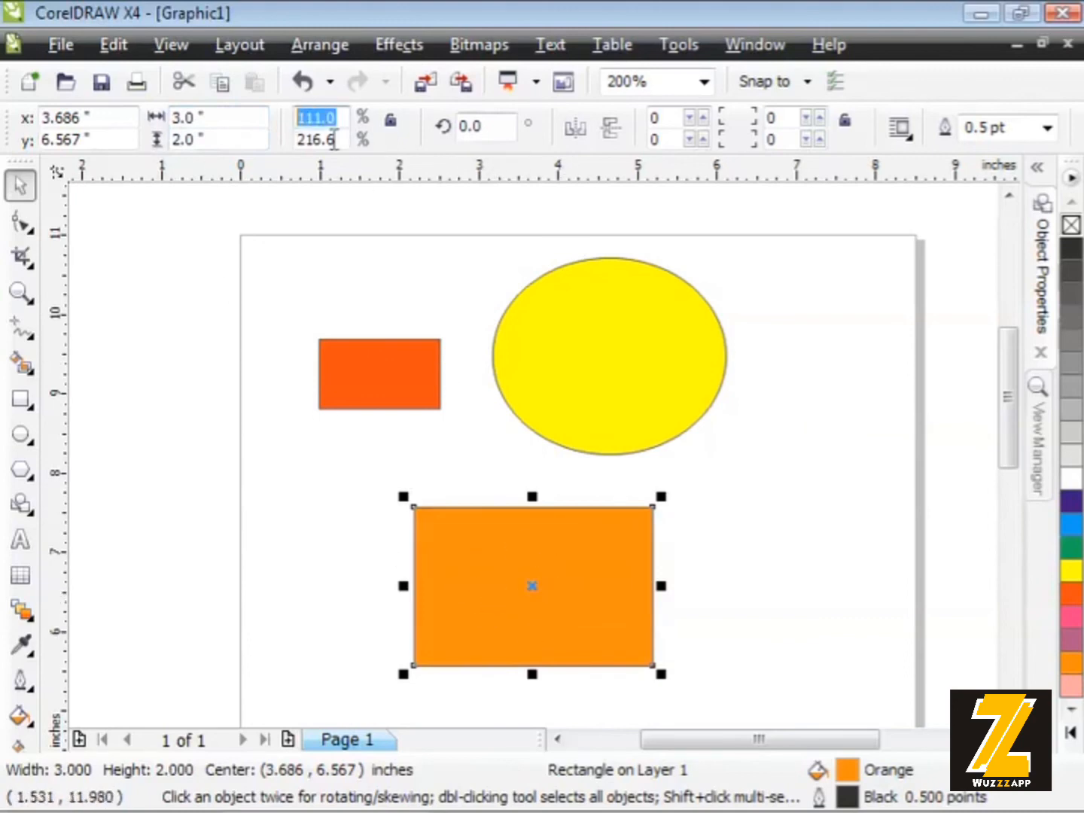
double_click(340, 139)
left_click(276, 345)
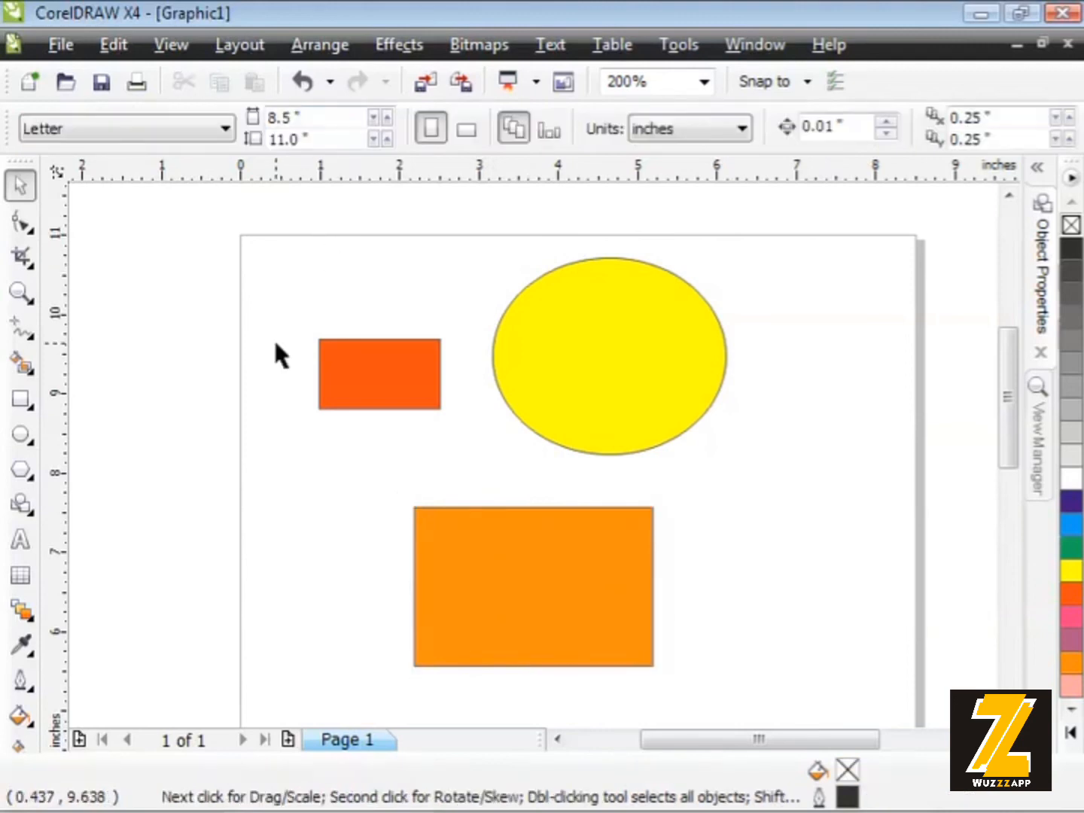